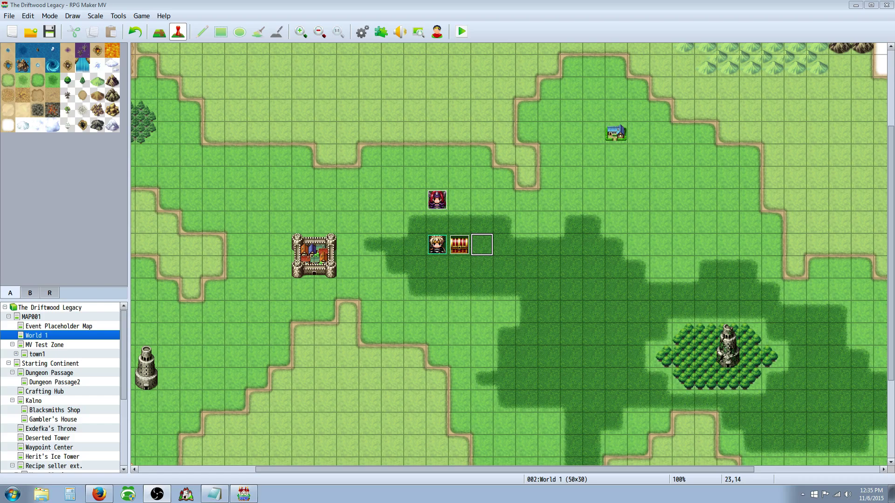
Step: Browse the taunt skills in the Database and set Enmity's TP cost to 0, then apply
{"action": "left_click", "coordinate": [362, 32]}
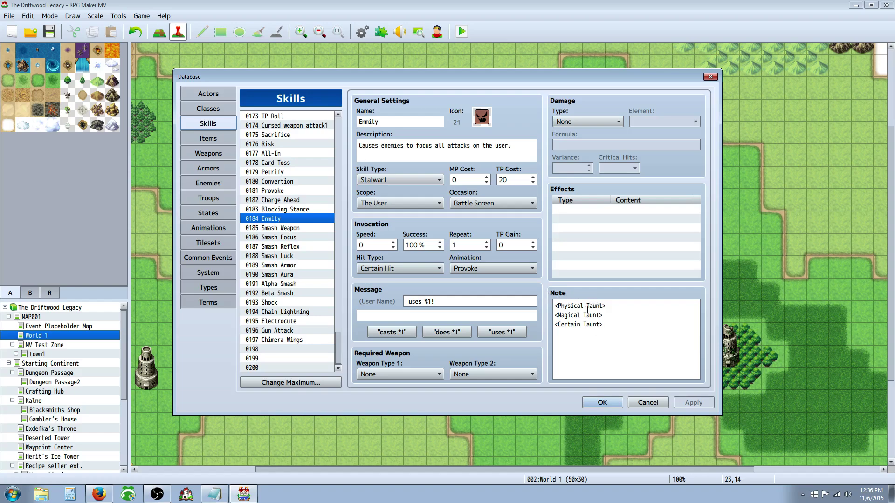
{"action": "left_click", "coordinate": [275, 190]}
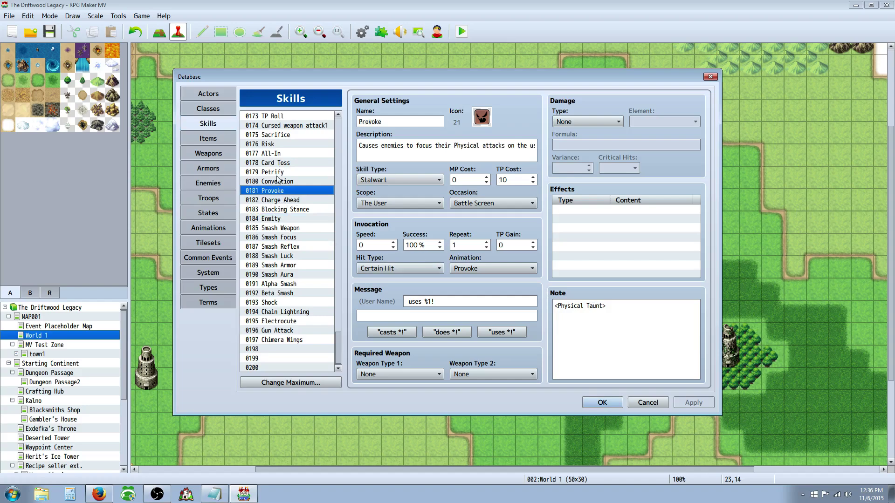
{"action": "left_click", "coordinate": [299, 200]}
{"action": "left_click", "coordinate": [295, 210]}
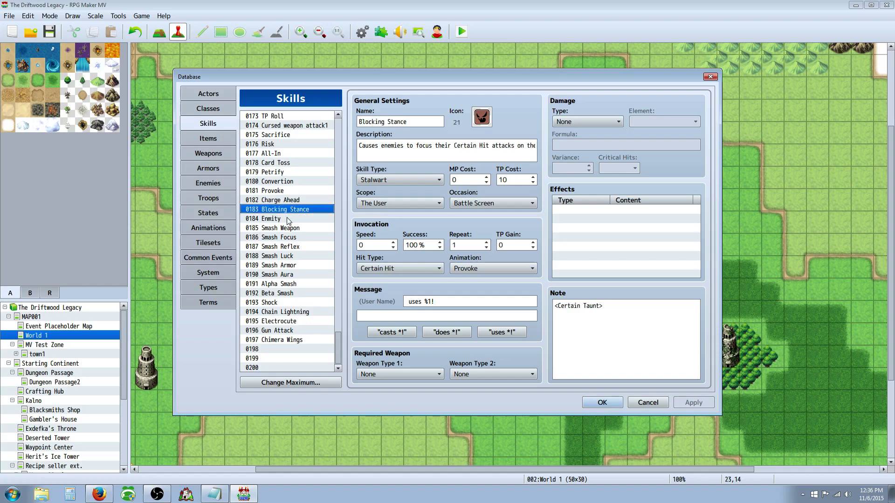
{"action": "left_click", "coordinate": [290, 219]}
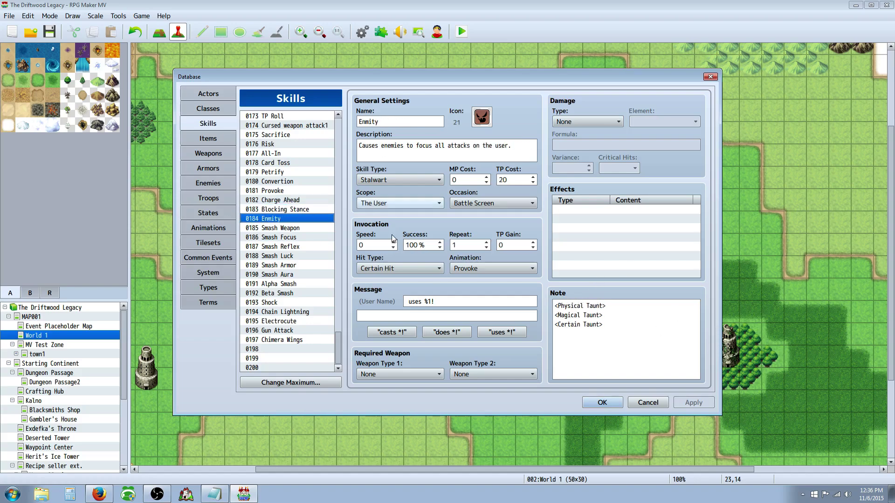
{"action": "double_click", "coordinate": [513, 180]}
{"action": "type", "text": "0"}
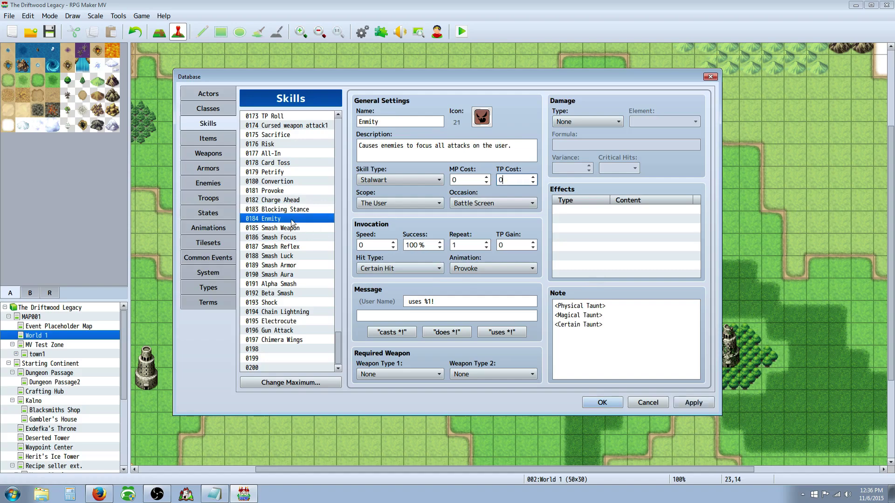
{"action": "left_click", "coordinate": [693, 403]}
Step: Set Provoke's TP cost to 0, review both skills' taunt note tags, and confirm
{"action": "left_click", "coordinate": [277, 191]}
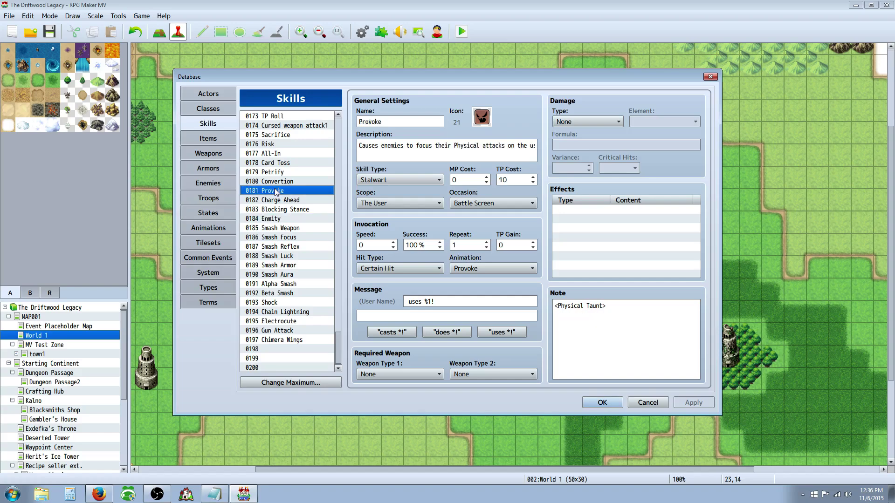
{"action": "double_click", "coordinate": [506, 180]}
{"action": "type", "text": "0"}
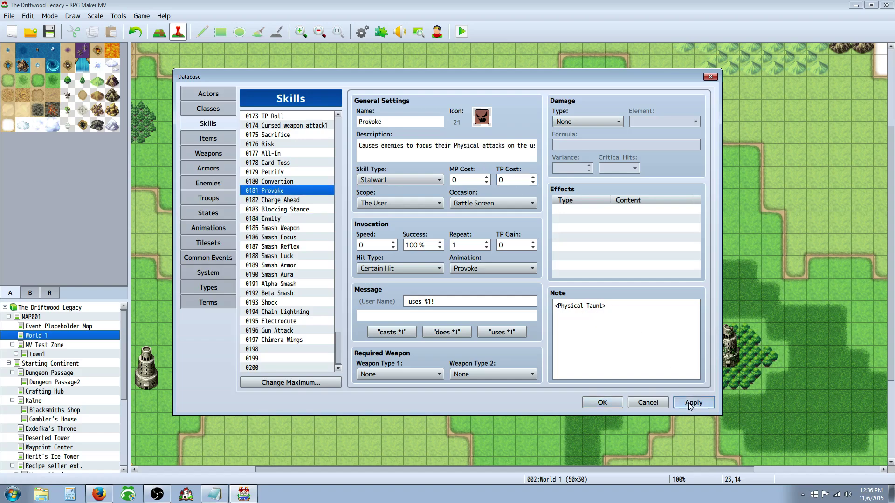
{"action": "left_click", "coordinate": [689, 403]}
{"action": "triple_click", "coordinate": [595, 323]}
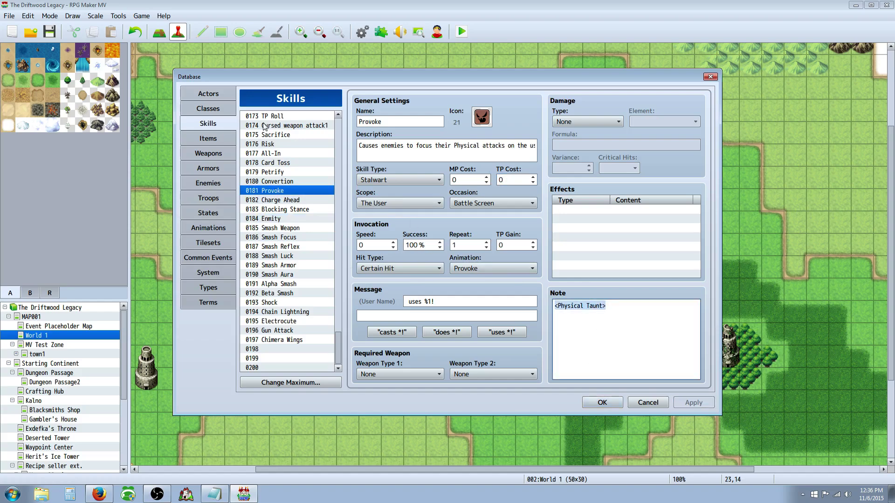
{"action": "left_click", "coordinate": [292, 218]}
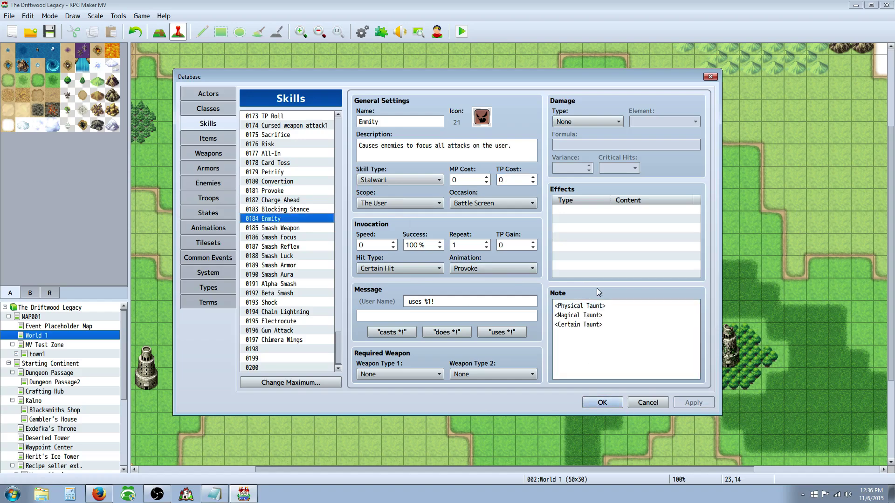
{"action": "left_click_drag", "start_coordinate": [604, 325], "coordinate": [554, 305]}
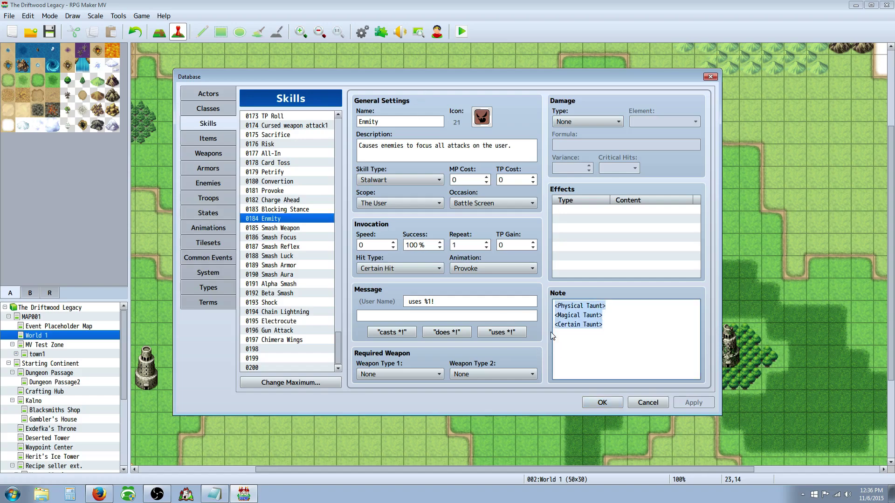
{"action": "left_click", "coordinate": [588, 403]}
Step: Scroll the Plugin Manager, verify YEP_Taunt is ON, and close it with OK
{"action": "left_click", "coordinate": [381, 32]}
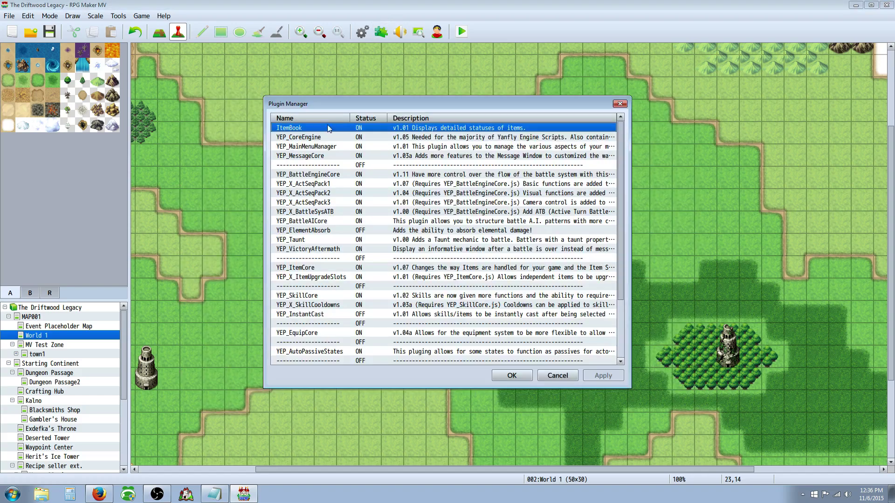
{"action": "scroll", "coordinate": [334, 211], "scroll_direction": "down", "scroll_amount": 2}
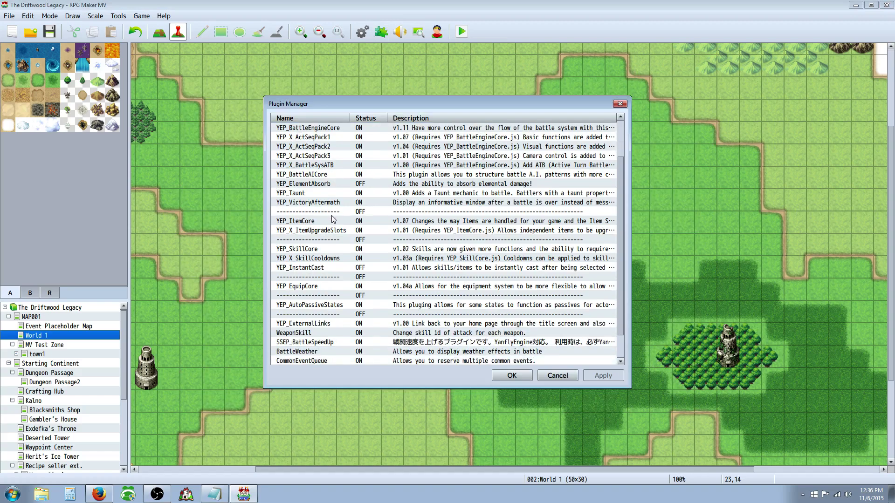
{"action": "scroll", "coordinate": [331, 219], "scroll_direction": "down", "scroll_amount": 1}
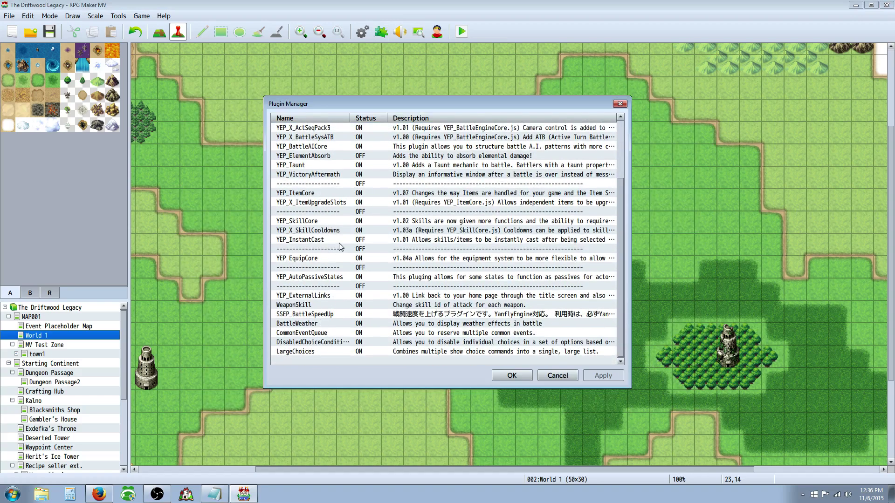
{"action": "scroll", "coordinate": [337, 253], "scroll_direction": "up", "scroll_amount": 3}
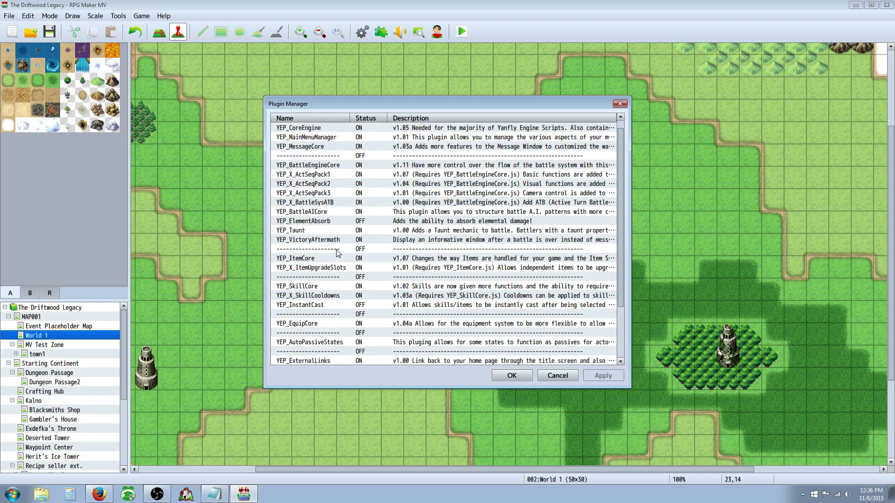
{"action": "scroll", "coordinate": [338, 253], "scroll_direction": "up", "scroll_amount": 1}
{"action": "left_click", "coordinate": [322, 239]}
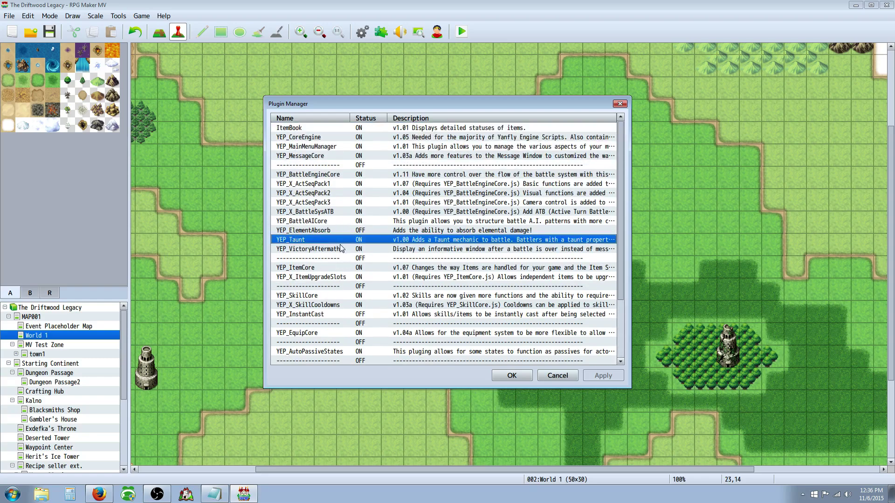
{"action": "left_click", "coordinate": [512, 376]}
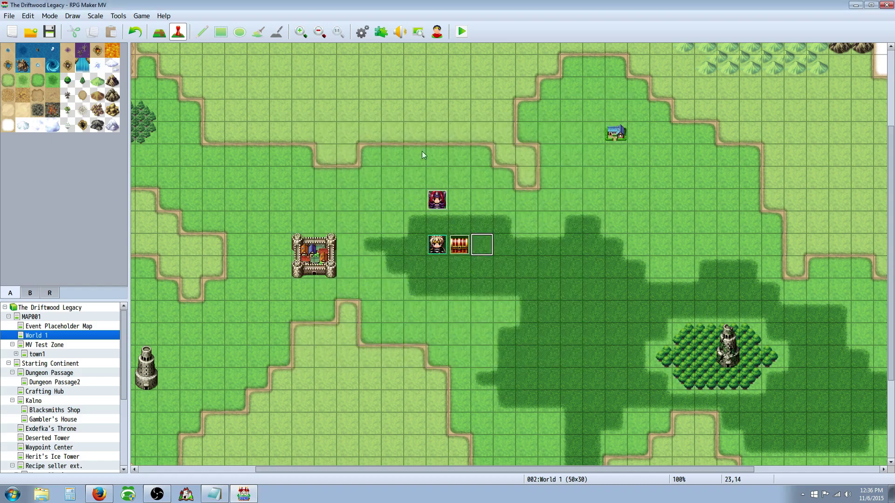
Step: Playtest a new game, trigger the chest battle, and choose Chance > TP Roll for Drifty
{"action": "left_click", "coordinate": [461, 32]}
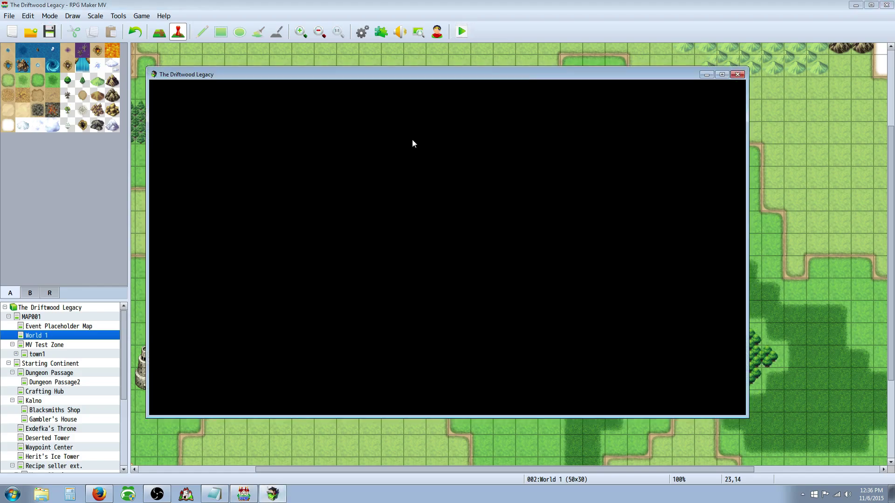
{"action": "key", "text": "Return"}
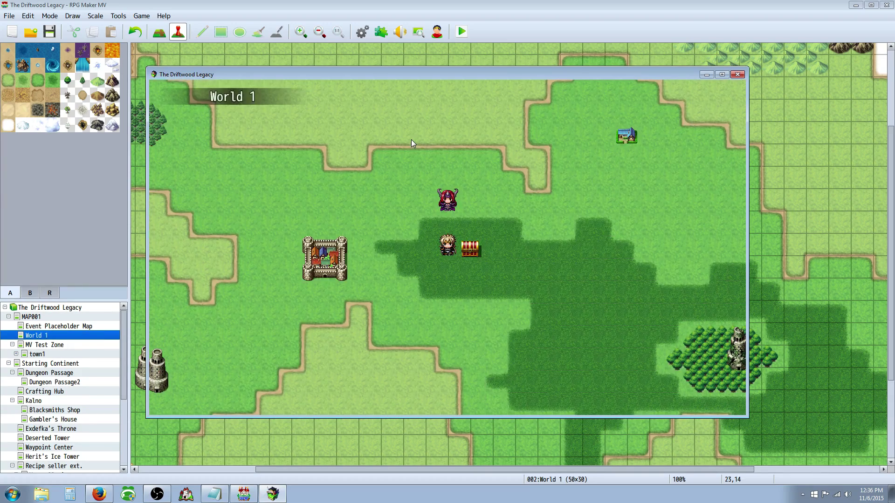
{"action": "key", "text": "Return"}
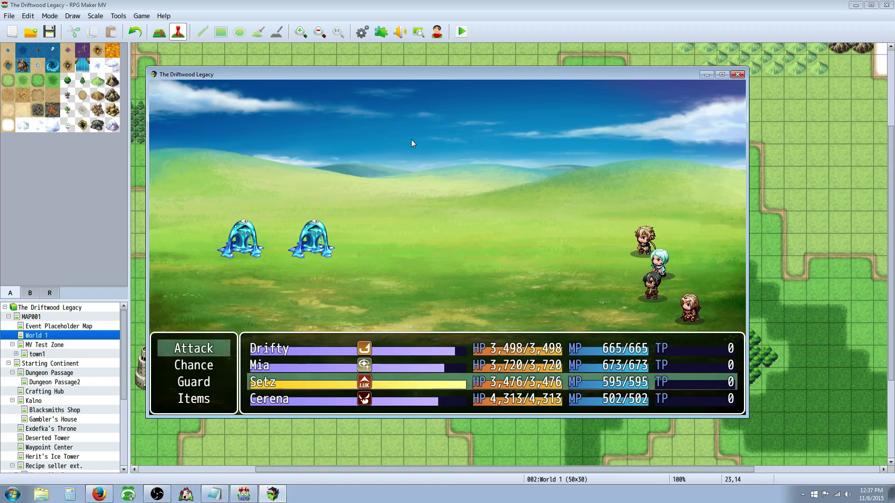
{"action": "key", "text": "Down"}
{"action": "key", "text": "Return"}
{"action": "key", "text": "Right"}
{"action": "key", "text": "Escape"}
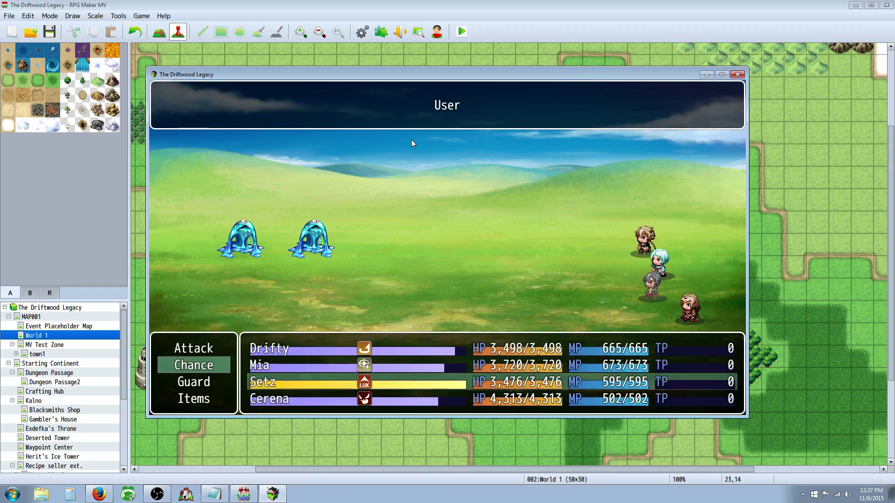
{"action": "key", "text": "Escape"}
Step: Use a Tachi skill on Slime B and choose Convertion for Mia
{"action": "key", "text": "Down"}
{"action": "key", "text": "Return"}
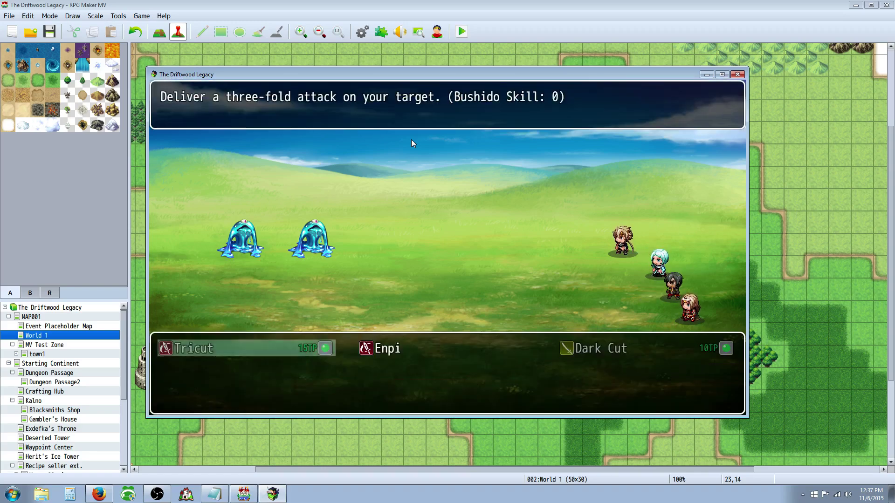
{"action": "key", "text": "Right"}
{"action": "key", "text": "Return"}
{"action": "key", "text": "Return"}
{"action": "key", "text": "Return"}
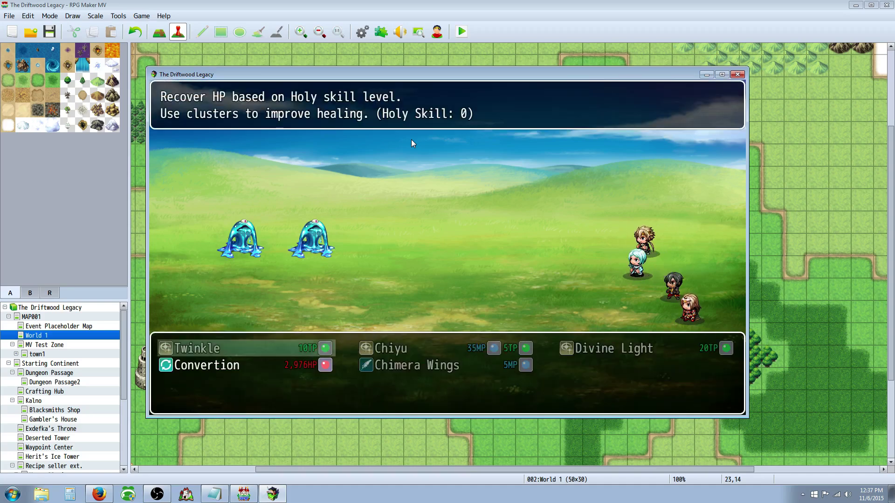
{"action": "key", "text": "Down"}
{"action": "key", "text": "Return"}
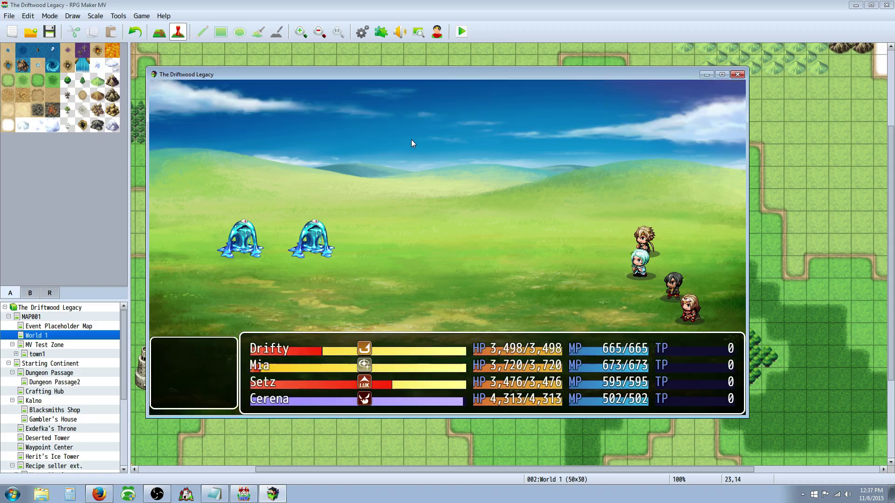
{"action": "key", "text": "Return"}
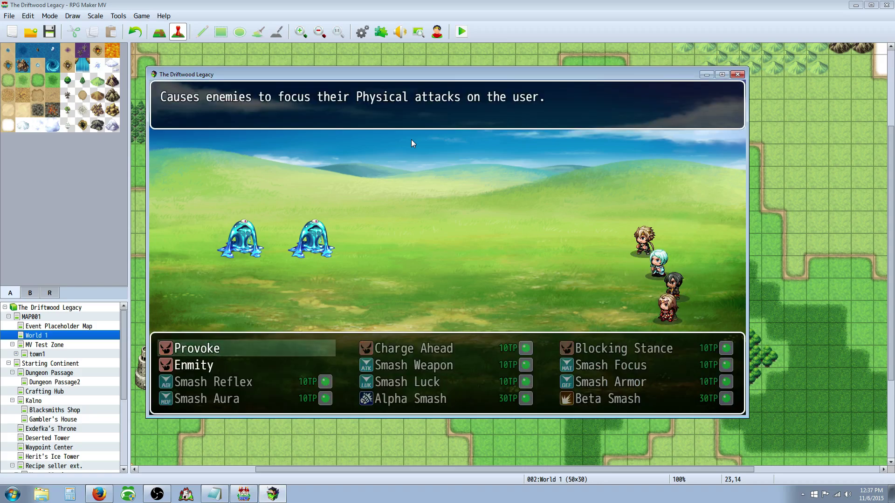
{"action": "key", "text": "Return"}
{"action": "key", "text": "Return"}
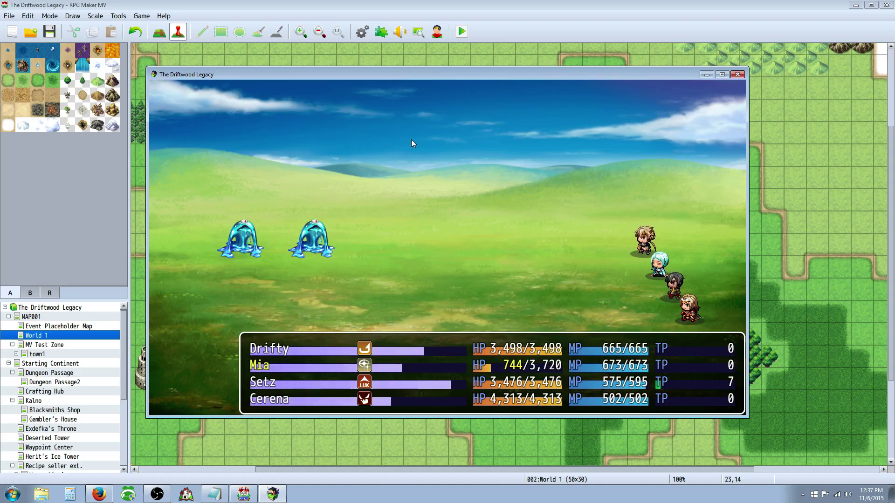
Step: On the next turn, choose TP Roll and a Tachi attack on Slime B
{"action": "key", "text": "Down"}
{"action": "key", "text": "Return"}
{"action": "key", "text": "Return"}
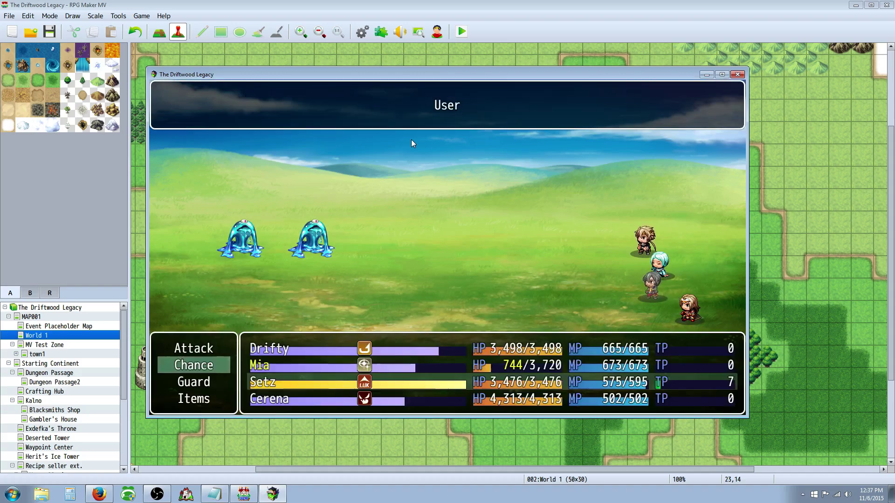
{"action": "key", "text": "Return"}
{"action": "key", "text": "Down"}
{"action": "key", "text": "Return"}
{"action": "key", "text": "Return"}
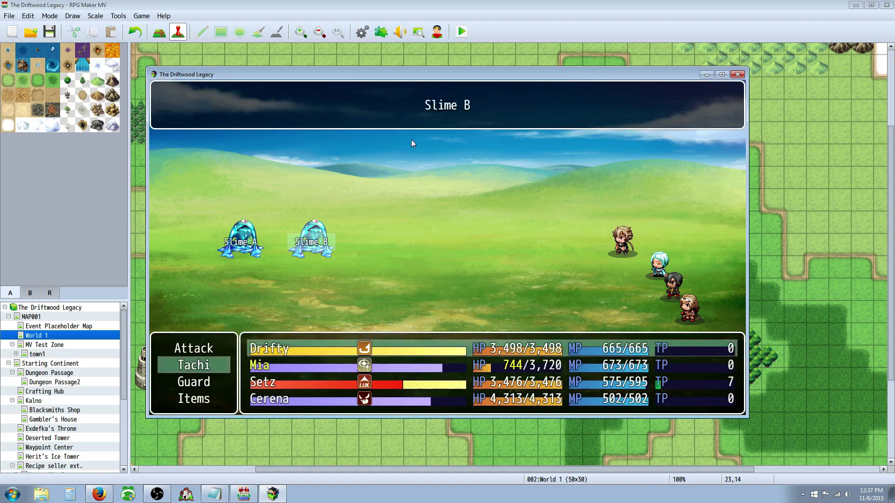
{"action": "key", "text": "Return"}
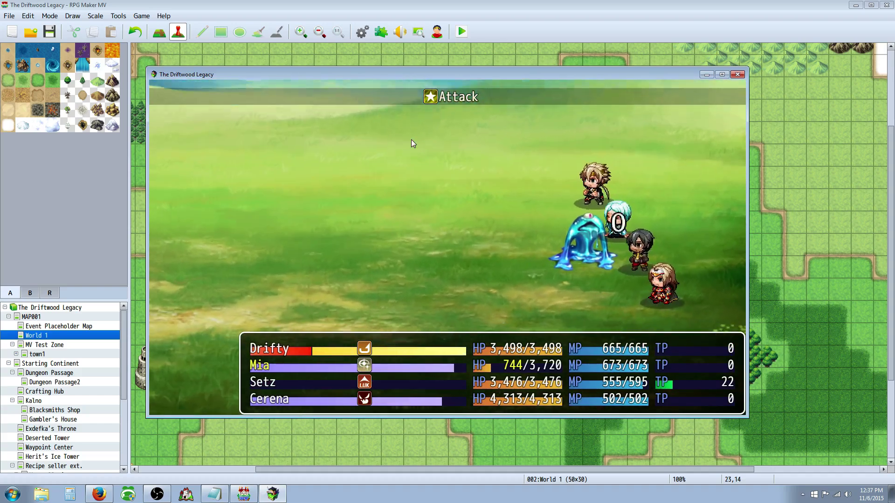
Step: Back out of Mia's skills and have Setz use Stalwart > Emmity
{"action": "key", "text": "Down"}
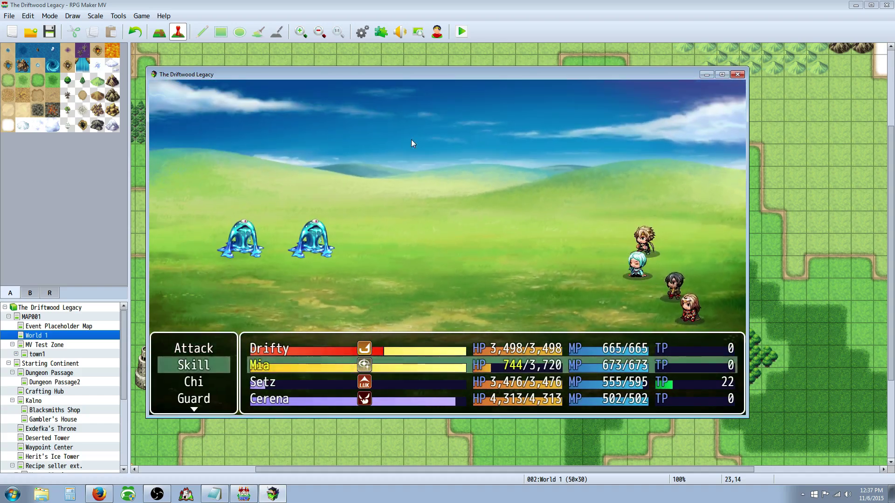
{"action": "key", "text": "Return"}
{"action": "key", "text": "Escape"}
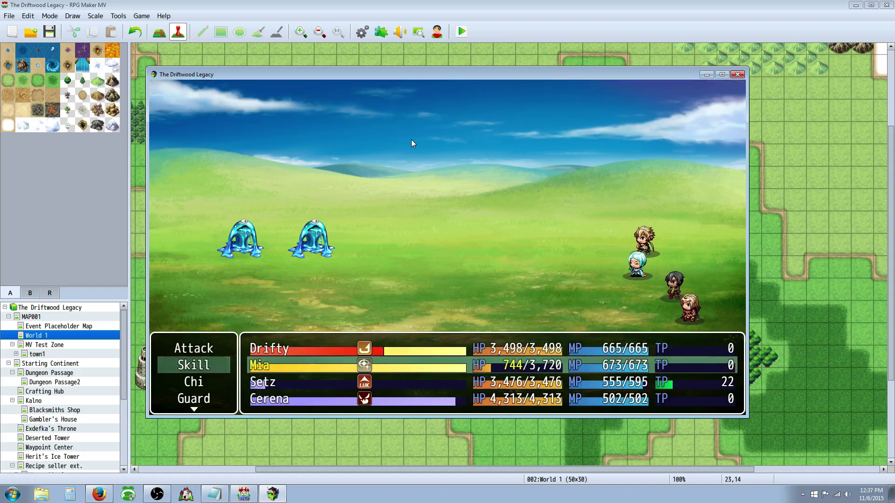
{"action": "key", "text": "Up"}
{"action": "key", "text": "Escape"}
{"action": "key", "text": "Down"}
{"action": "key", "text": "Return"}
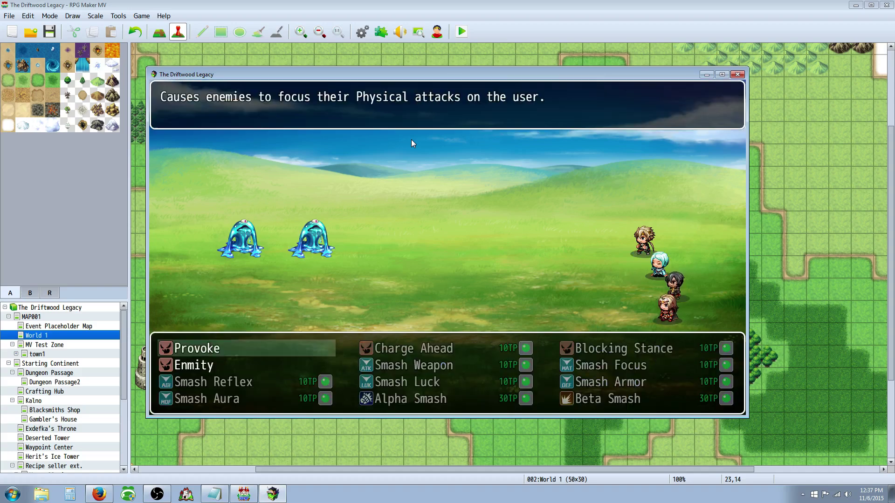
{"action": "key", "text": "Down"}
{"action": "key", "text": "Return"}
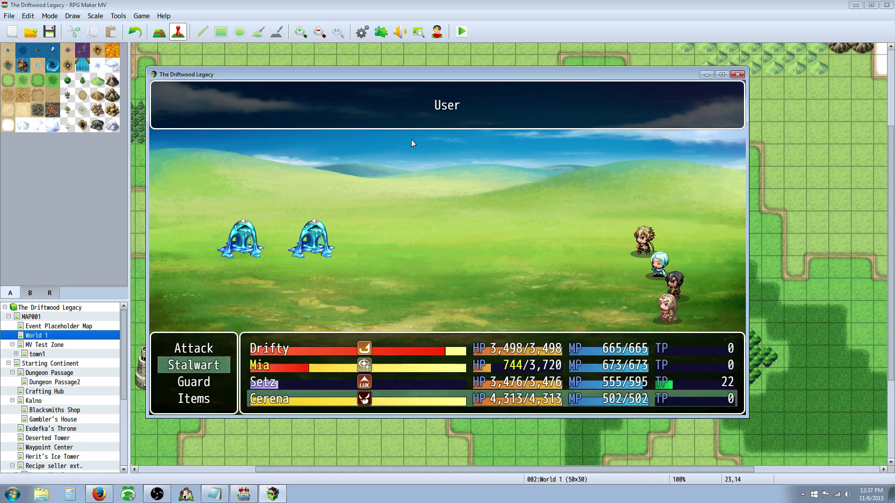
{"action": "key", "text": "Return"}
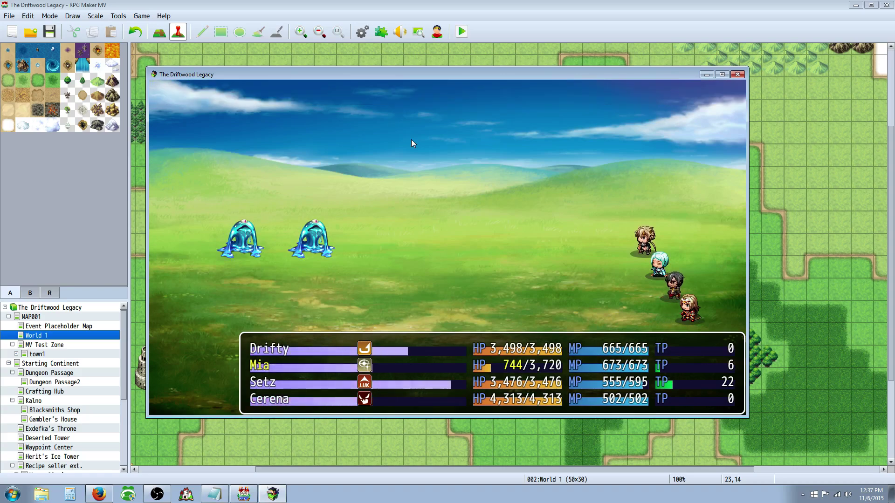
Step: Order attacks on the slimes and Setz's Card Toss, then close the playtest window
{"action": "key", "text": "Return"}
{"action": "key", "text": "Return"}
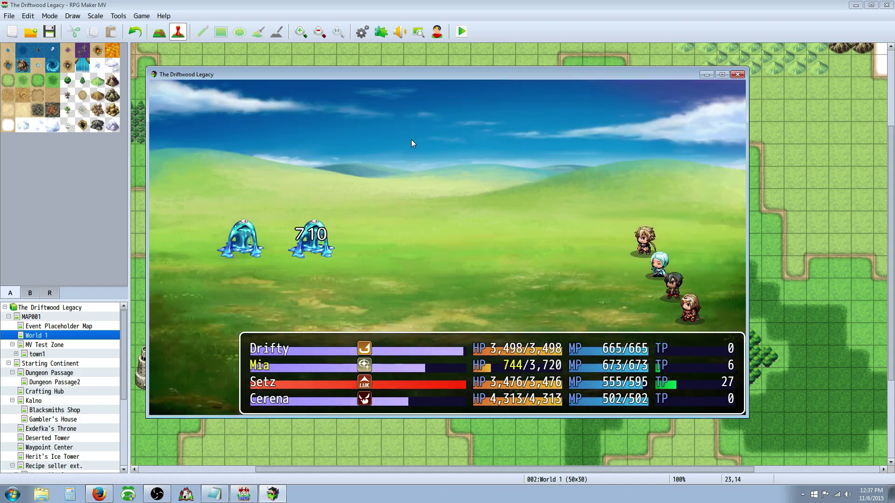
{"action": "key", "text": "Return"}
{"action": "key", "text": "Return"}
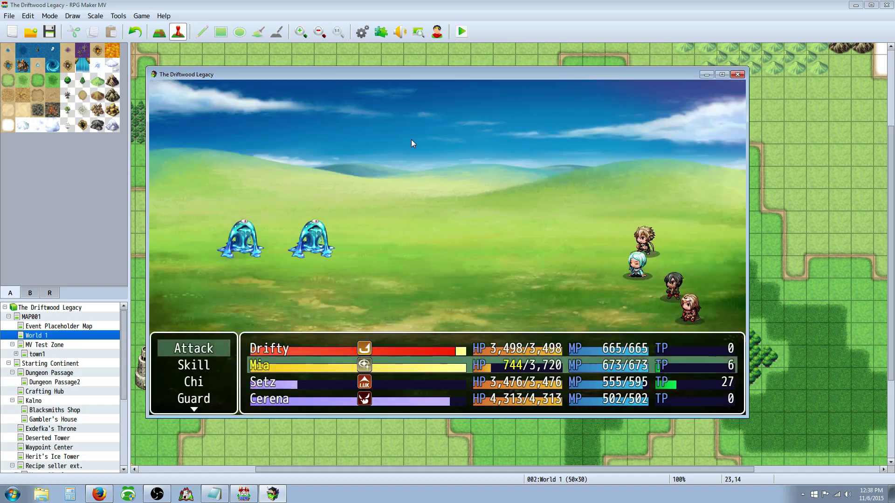
{"action": "key", "text": "Return"}
{"action": "key", "text": "Return"}
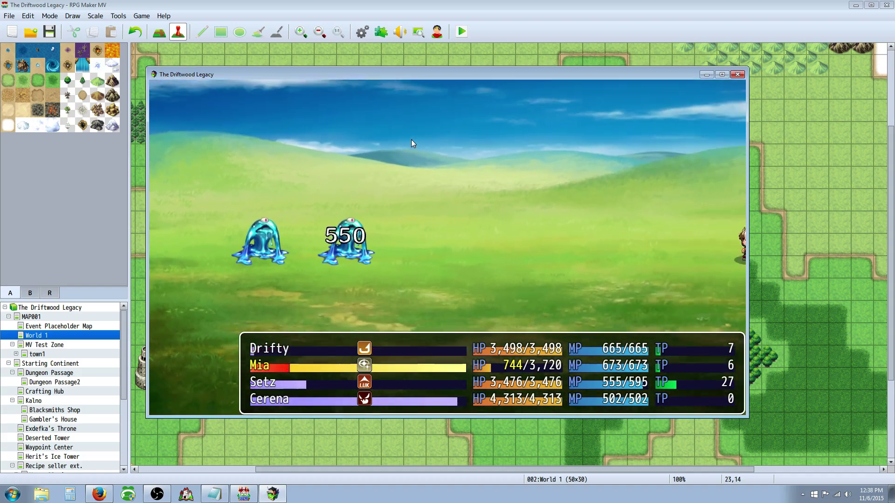
{"action": "key", "text": "Return"}
{"action": "key", "text": "Return"}
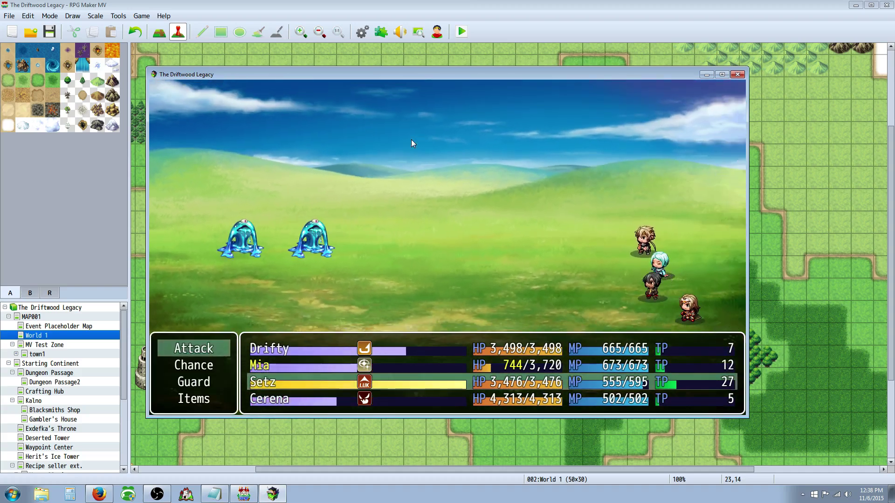
{"action": "key", "text": "Return"}
{"action": "key", "text": "Return"}
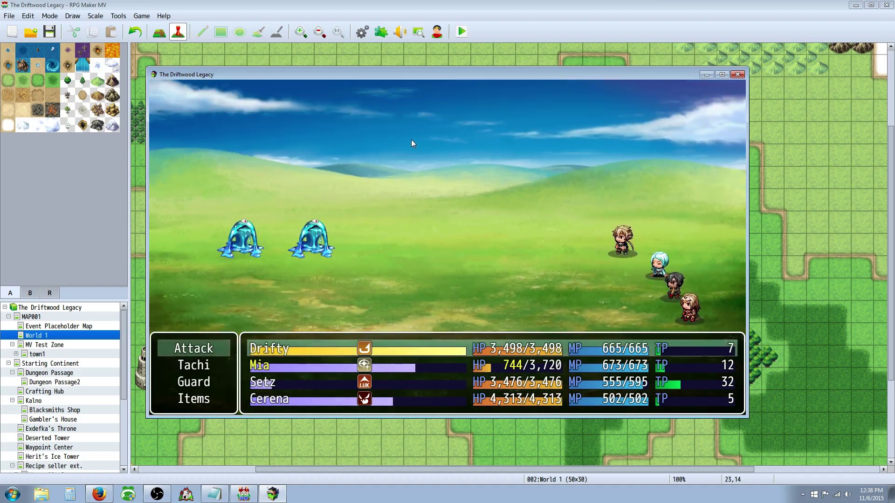
{"action": "key", "text": "Down"}
{"action": "key", "text": "Down"}
{"action": "key", "text": "Down"}
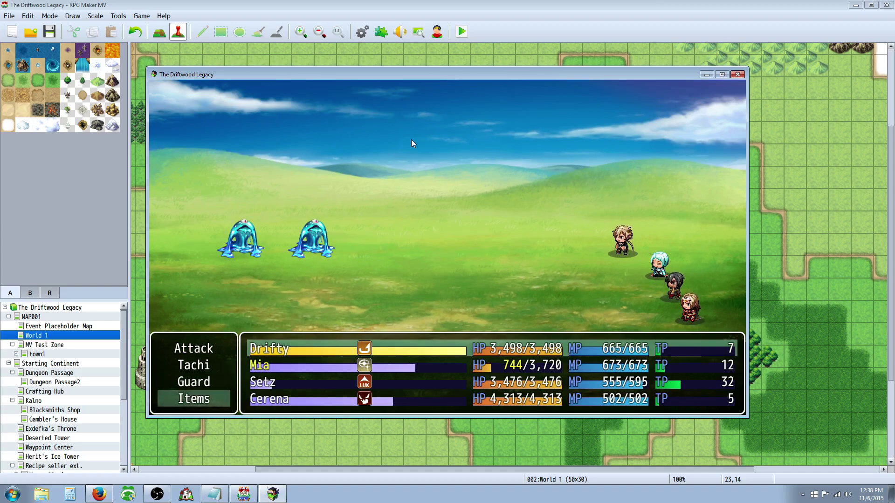
{"action": "left_click", "coordinate": [737, 74]}
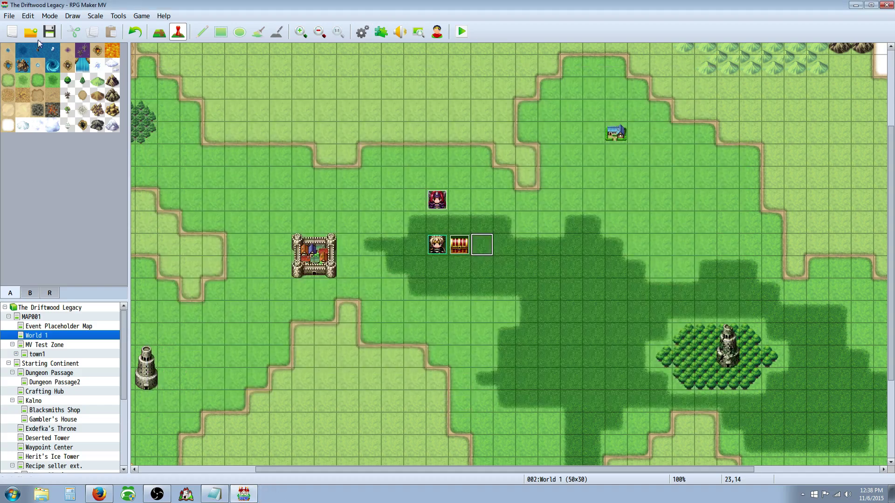
{"action": "left_click", "coordinate": [362, 32]}
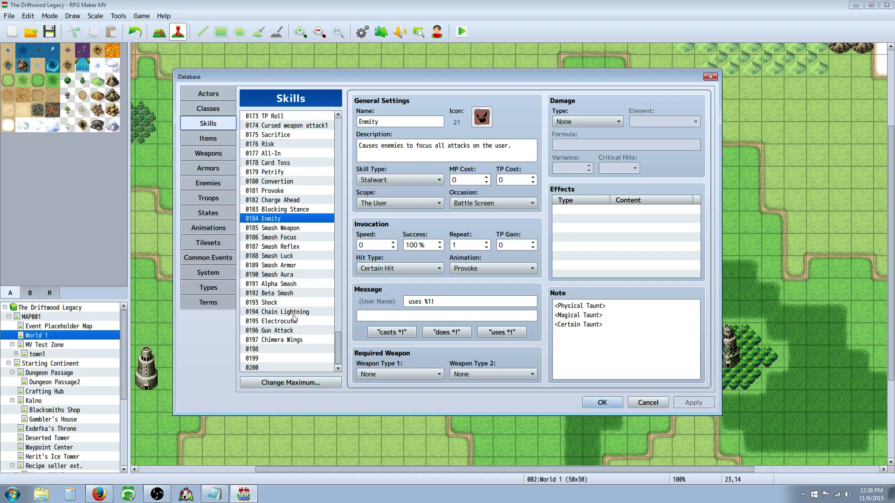
{"action": "left_click", "coordinate": [214, 148]}
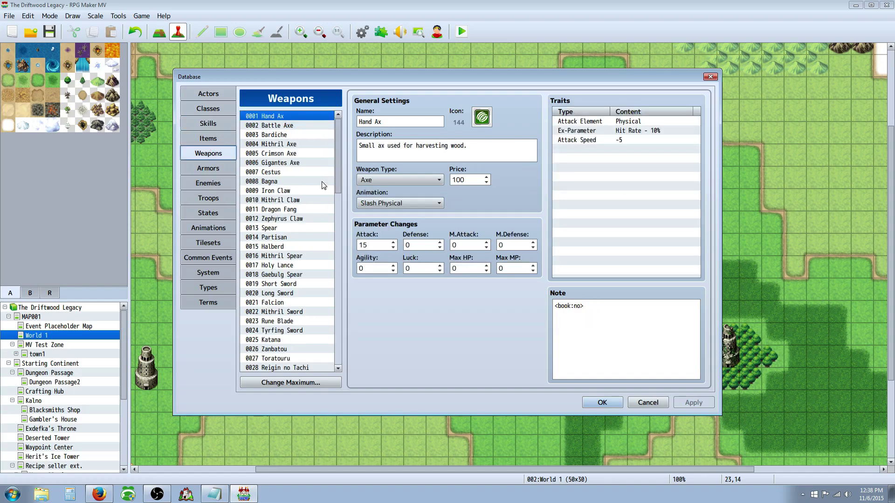
{"action": "left_click_drag", "start_coordinate": [339, 163], "coordinate": [346, 352]}
{"action": "left_click", "coordinate": [295, 320]}
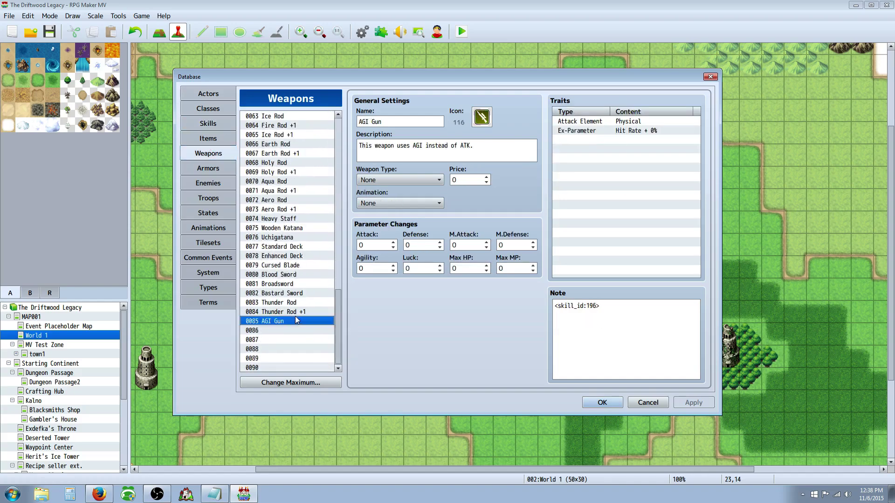
{"action": "left_click", "coordinate": [215, 168]}
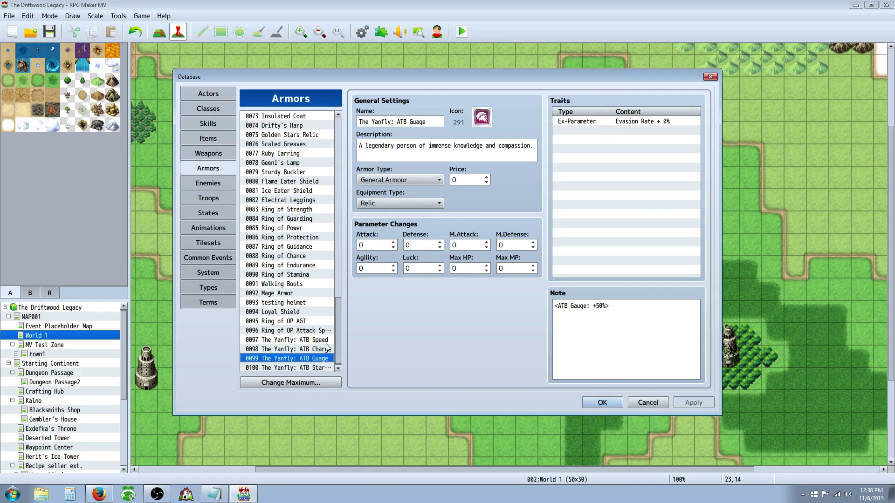
{"action": "left_click", "coordinate": [313, 368]}
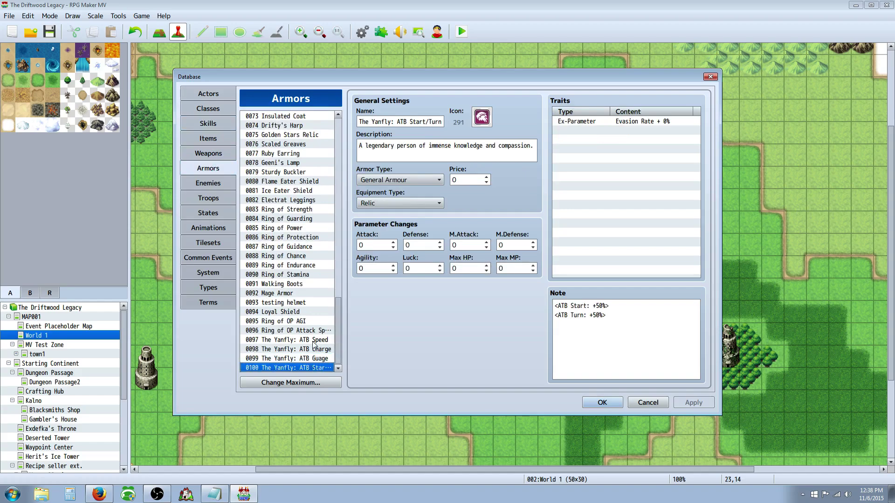
{"action": "left_click", "coordinate": [304, 322]}
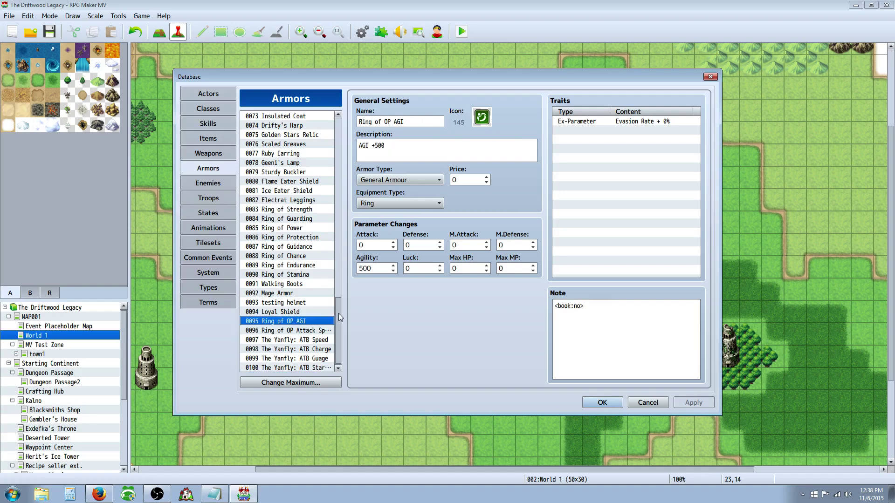
{"action": "triple_click", "coordinate": [393, 149]}
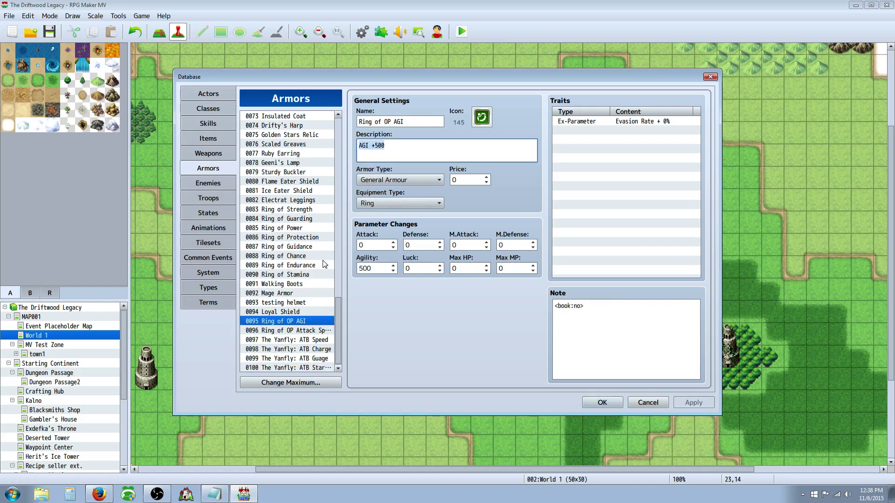
{"action": "left_click", "coordinate": [292, 331]}
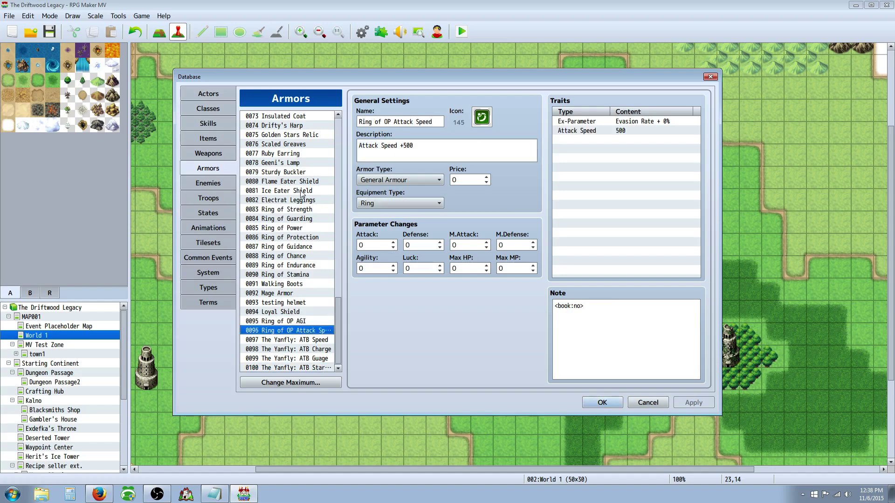
{"action": "left_click", "coordinate": [607, 133]}
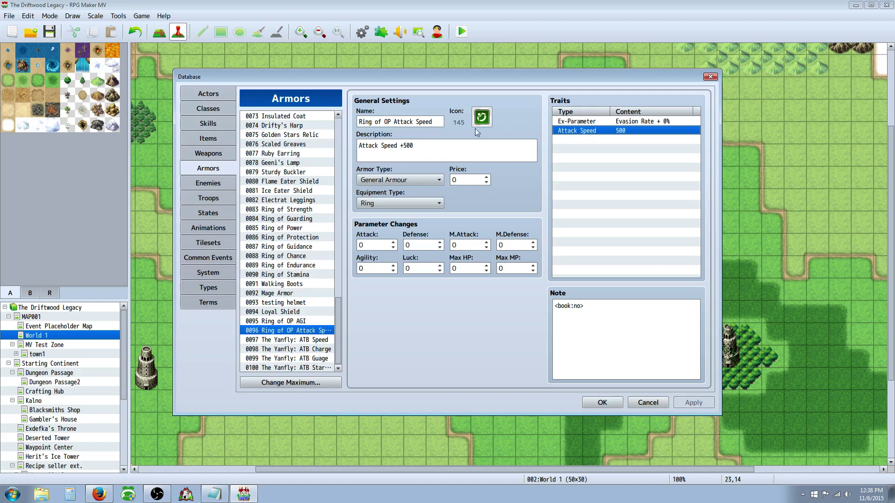
{"action": "triple_click", "coordinate": [385, 145]}
{"action": "left_click", "coordinate": [450, 145]}
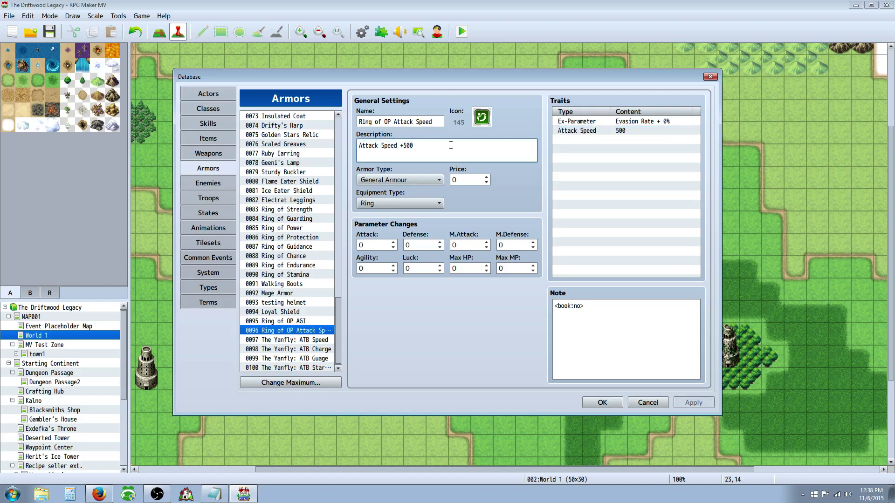
Step: Close the database, start a new playtest, and open Cerena's equipment screen
{"action": "left_click", "coordinate": [603, 403]}
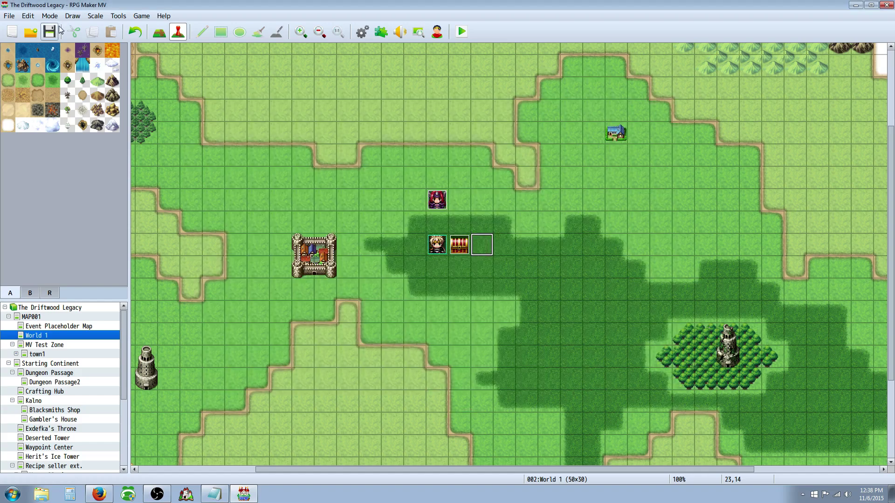
{"action": "left_click", "coordinate": [462, 33]}
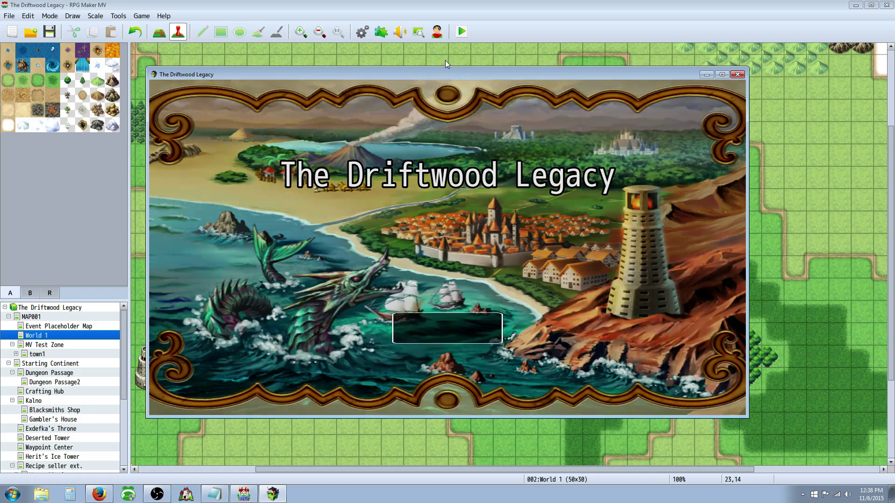
{"action": "key", "text": "Return"}
{"action": "key", "text": "Right"}
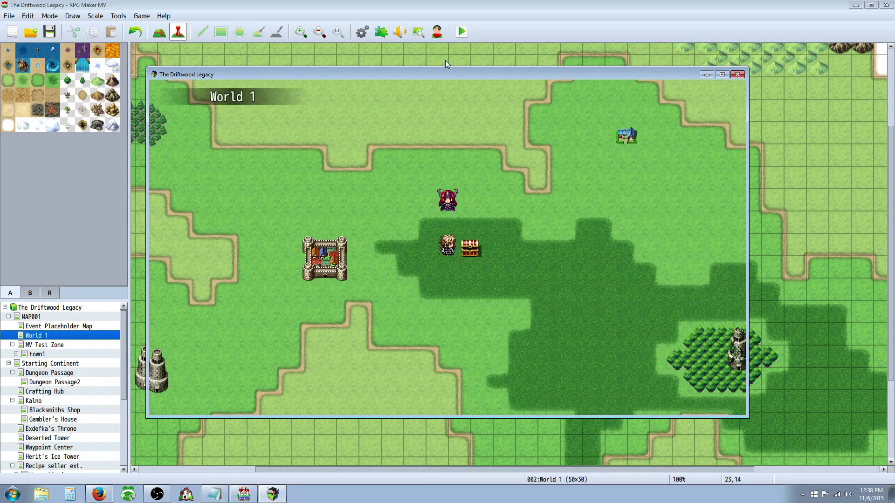
{"action": "key", "text": "Escape"}
{"action": "key", "text": "Down"}
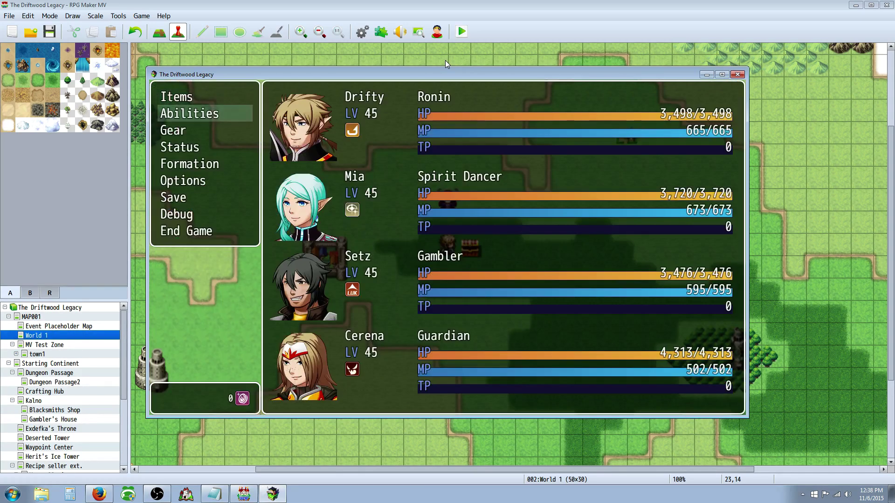
{"action": "key", "text": "Down"}
{"action": "key", "text": "Return"}
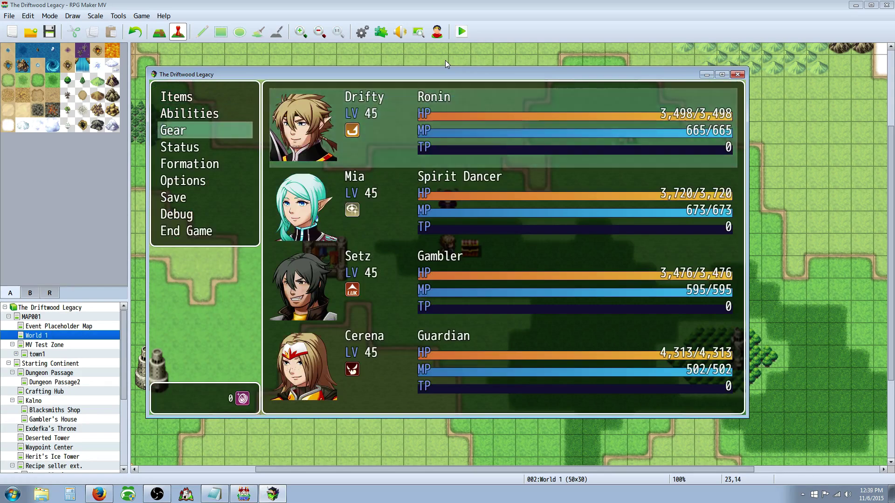
{"action": "key", "text": "Up"}
{"action": "key", "text": "Return"}
Step: Equip the Ring of OP AGI in Cerena's Ring slot
{"action": "key", "text": "Return"}
{"action": "key", "text": "Up"}
{"action": "key", "text": "Up"}
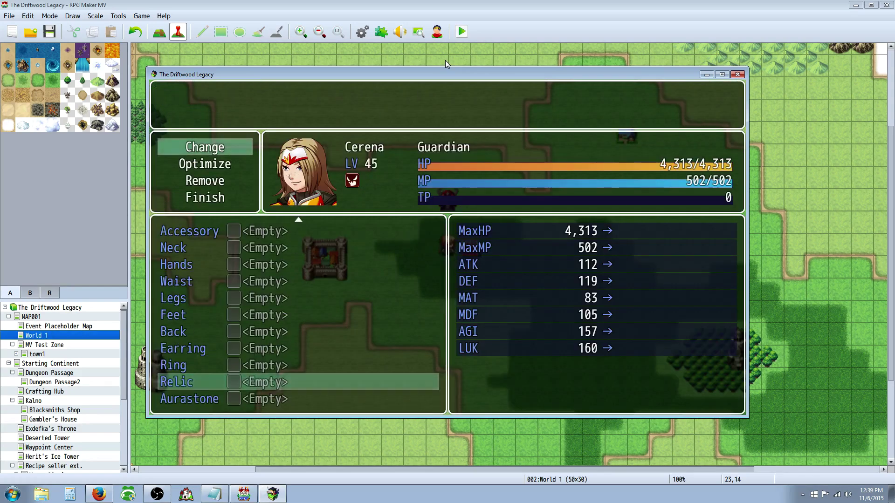
{"action": "key", "text": "Return"}
{"action": "key", "text": "Escape"}
{"action": "key", "text": "Up"}
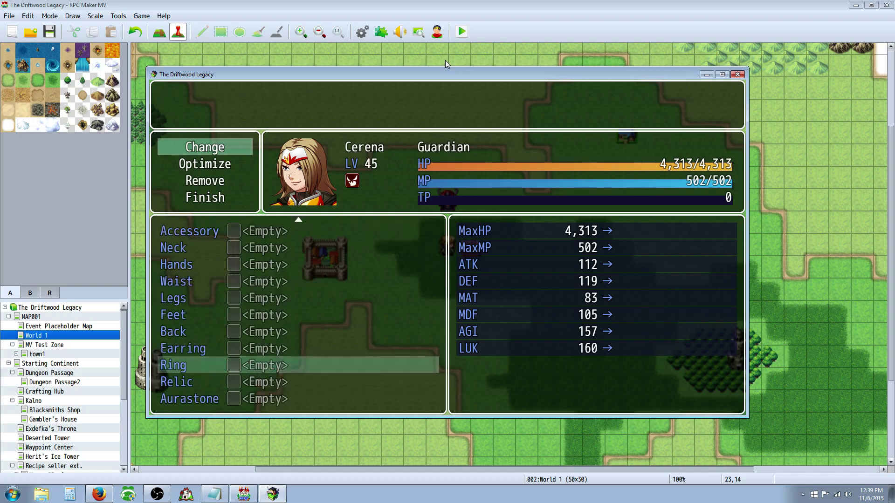
{"action": "key", "text": "Return"}
{"action": "key", "text": "Down"}
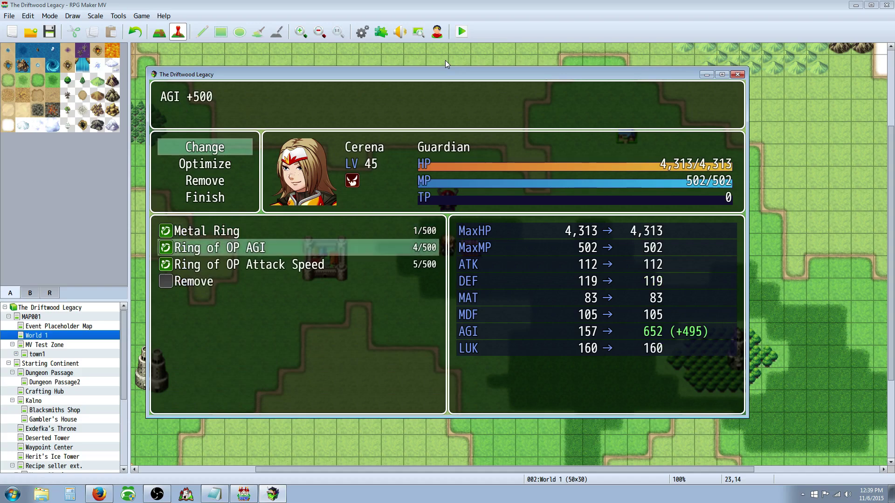
{"action": "key", "text": "Return"}
{"action": "key", "text": "Down"}
Step: Equip the Ring of OP Attack Speed on Mia and exit the game menu
{"action": "key", "text": "Escape"}
{"action": "key", "text": "Escape"}
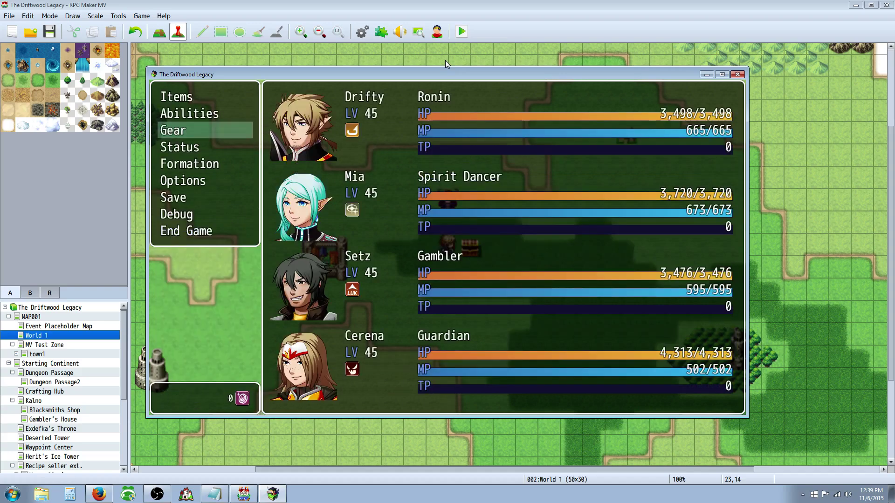
{"action": "key", "text": "Return"}
{"action": "key", "text": "Up"}
{"action": "key", "text": "Up"}
{"action": "key", "text": "Return"}
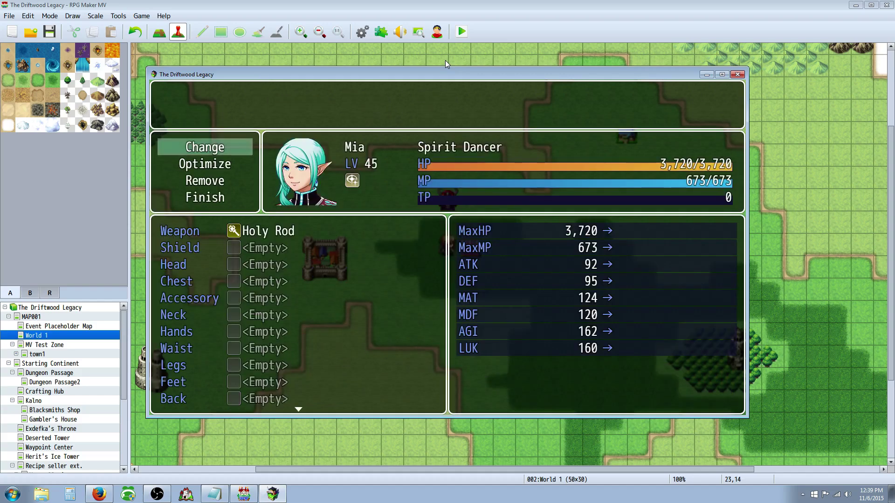
{"action": "key", "text": "Return"}
{"action": "key", "text": "Up"}
{"action": "key", "text": "Up"}
{"action": "key", "text": "Up"}
{"action": "key", "text": "Return"}
{"action": "key", "text": "Down"}
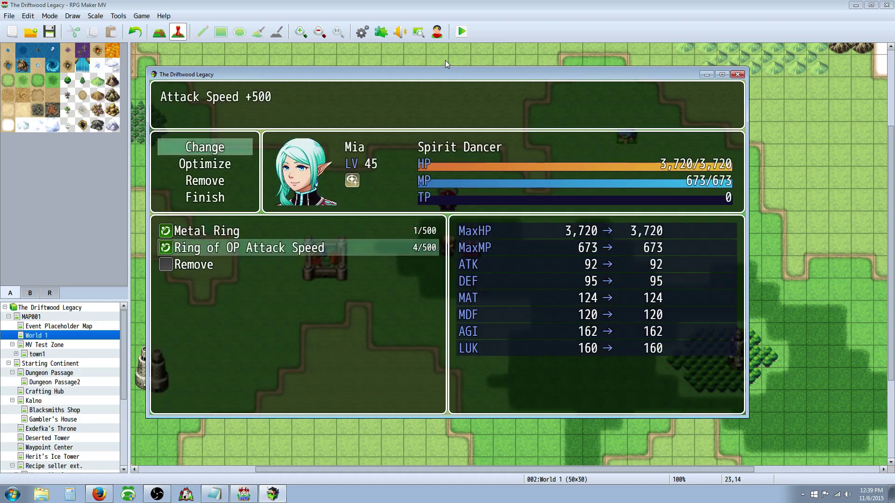
{"action": "key", "text": "Return"}
{"action": "key", "text": "Escape"}
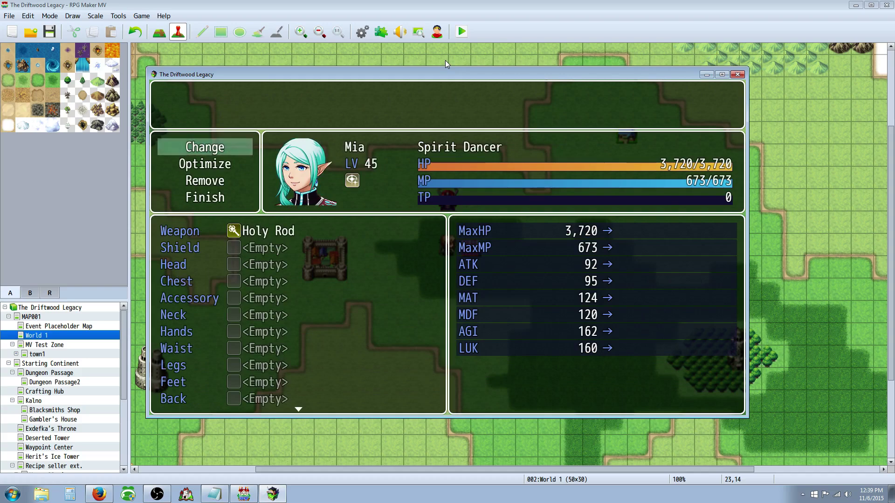
{"action": "key", "text": "Escape"}
{"action": "key", "text": "Up"}
{"action": "key", "text": "Up"}
{"action": "key", "text": "Up"}
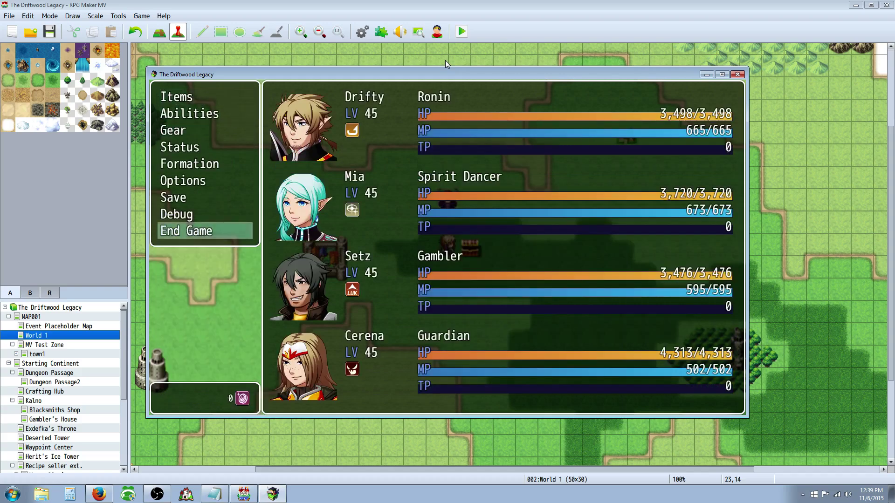
{"action": "key", "text": "Escape"}
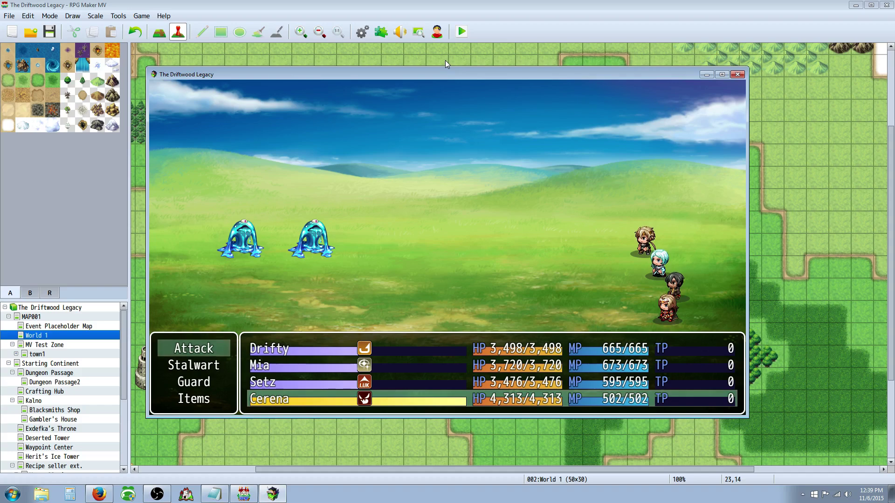
Step: Move the battle command cursor to Stalwart, then close the playtest window
{"action": "key", "text": "Down"}
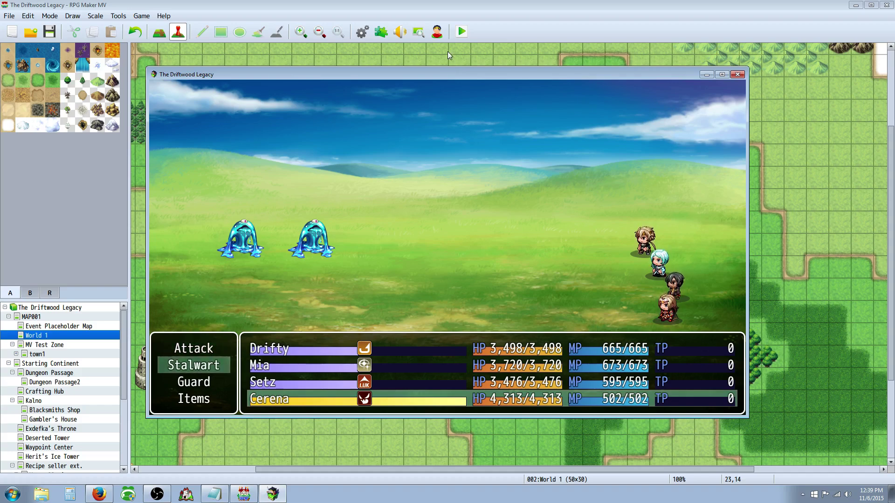
{"action": "left_click", "coordinate": [737, 74]}
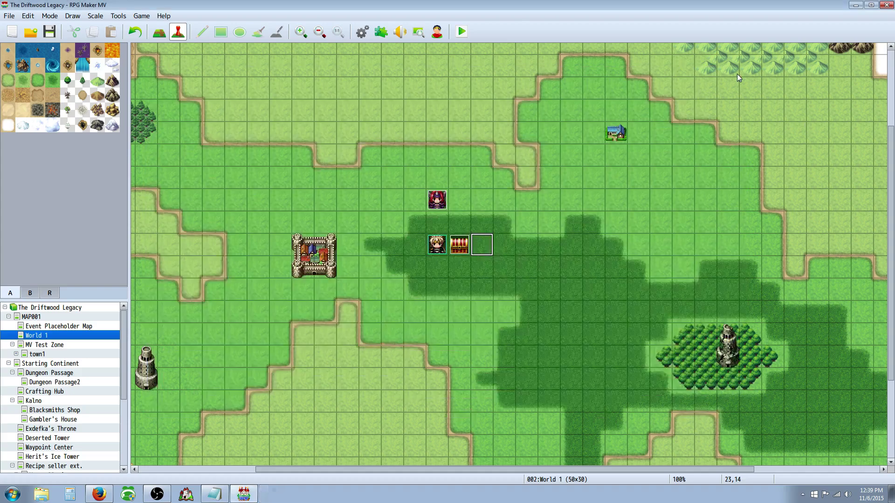
Step: Open Database Armors and read the ATB Speed, Charge, Gauge and Start/Turn armor notes
{"action": "left_click", "coordinate": [362, 32]}
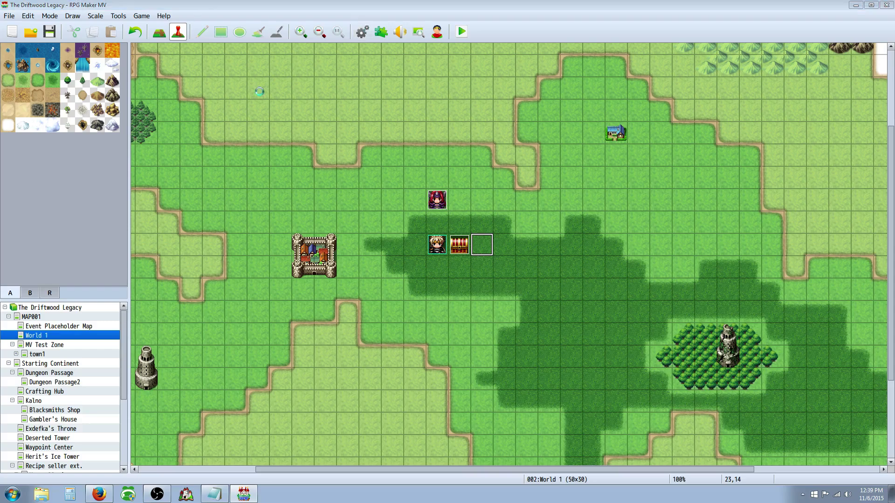
{"action": "left_click", "coordinate": [314, 341]}
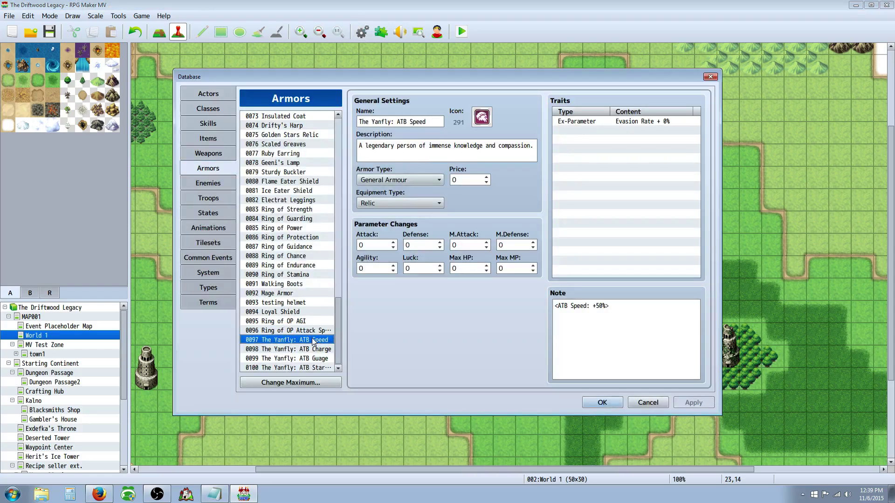
{"action": "left_click", "coordinate": [626, 306]}
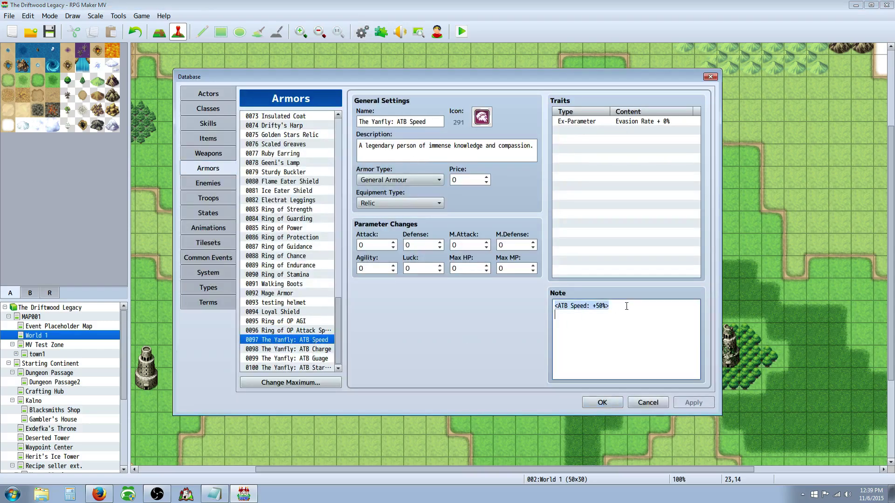
{"action": "left_click", "coordinate": [306, 350]}
{"action": "left_click", "coordinate": [586, 306]}
{"action": "left_click", "coordinate": [268, 358]}
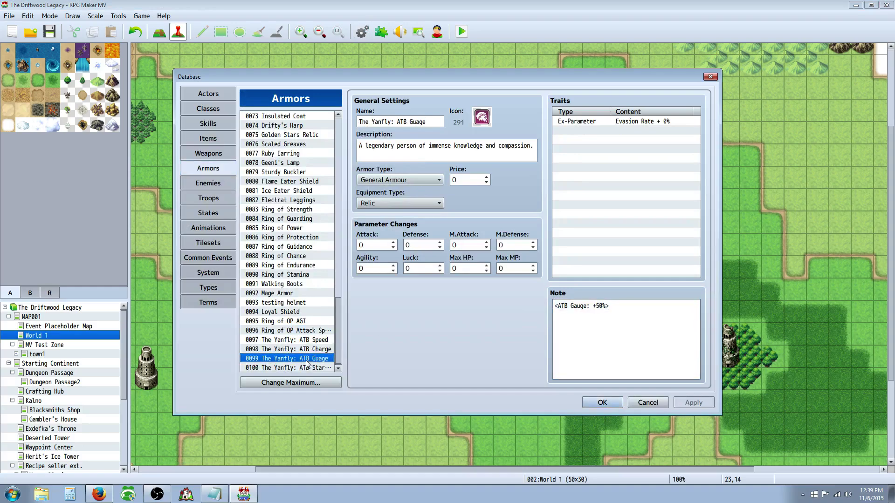
{"action": "left_click", "coordinate": [318, 340]}
{"action": "left_click", "coordinate": [311, 368]}
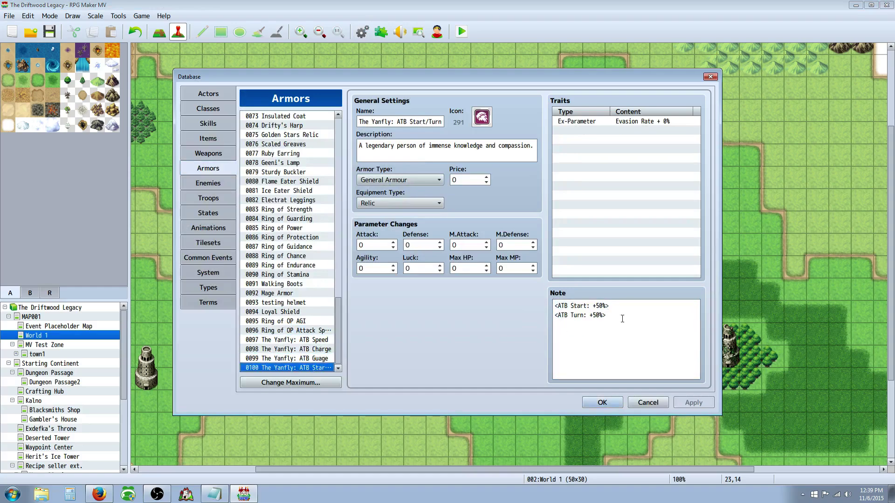
{"action": "left_click", "coordinate": [593, 308]}
{"action": "key", "text": "ctrl+a"}
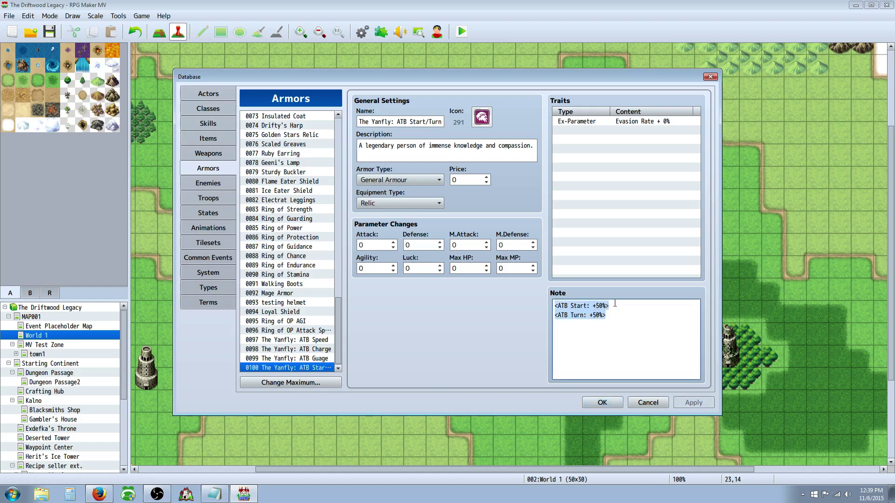
{"action": "left_click", "coordinate": [565, 317]}
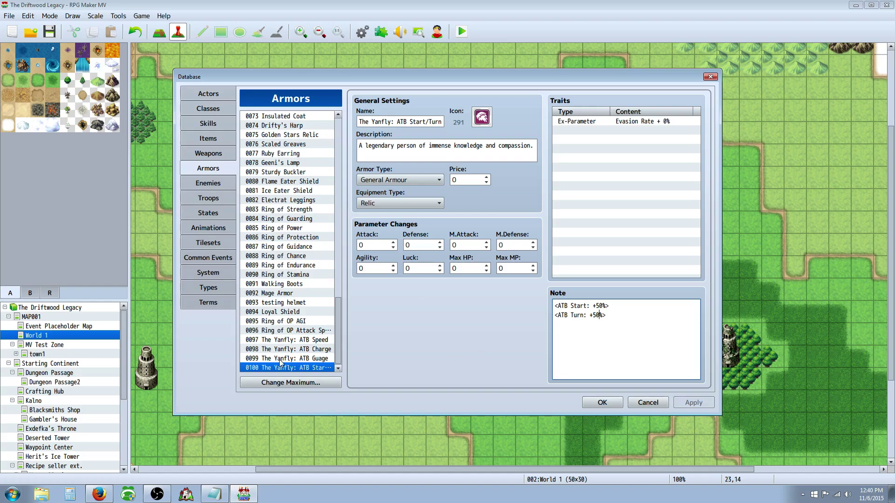
Step: Compare the Gauge, Charge and Speed armors, ending on the highlighted <ATB Speed: +50%> tag
{"action": "left_click", "coordinate": [316, 358]}
{"action": "left_click", "coordinate": [322, 350]}
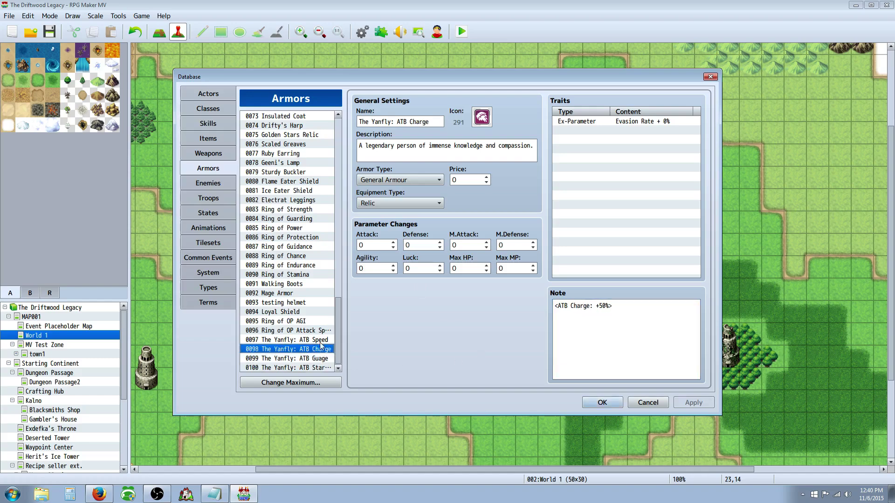
{"action": "left_click", "coordinate": [321, 342]}
{"action": "triple_click", "coordinate": [617, 311]}
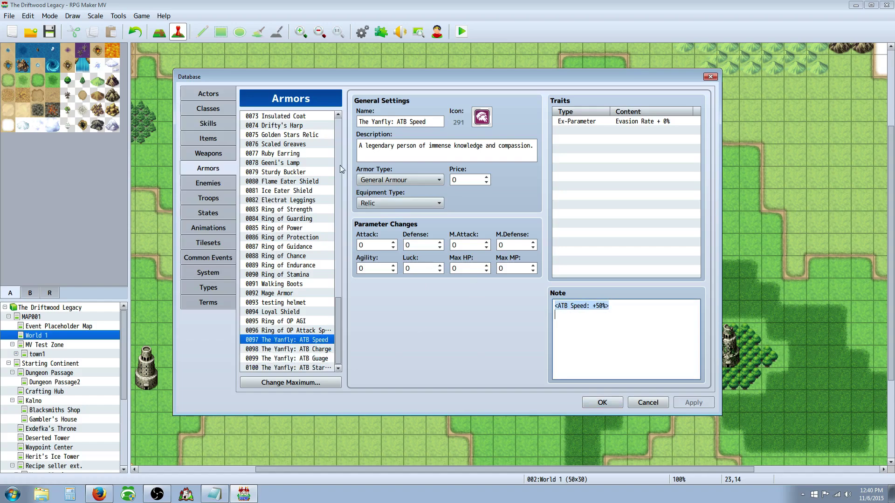
{"action": "left_click", "coordinate": [311, 350]}
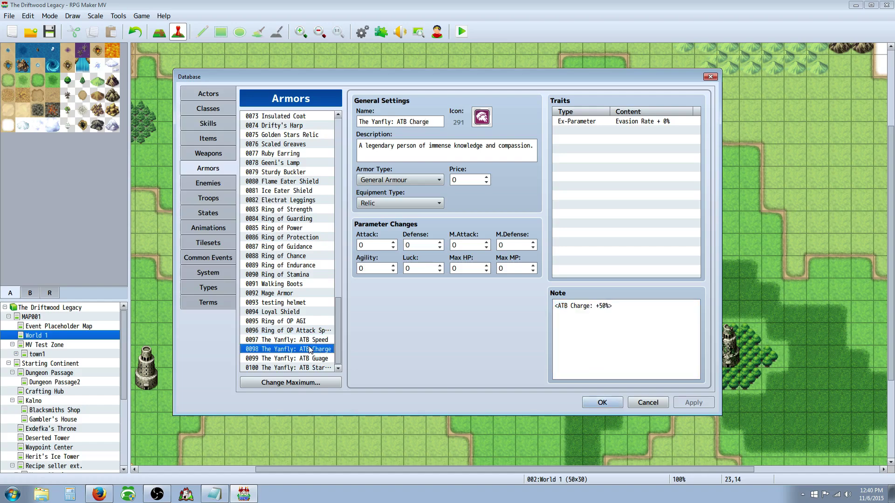
{"action": "left_click", "coordinate": [312, 360]}
{"action": "left_click", "coordinate": [316, 350]}
{"action": "left_click", "coordinate": [319, 339]}
{"action": "left_click", "coordinate": [317, 351]}
{"action": "left_click", "coordinate": [315, 361]}
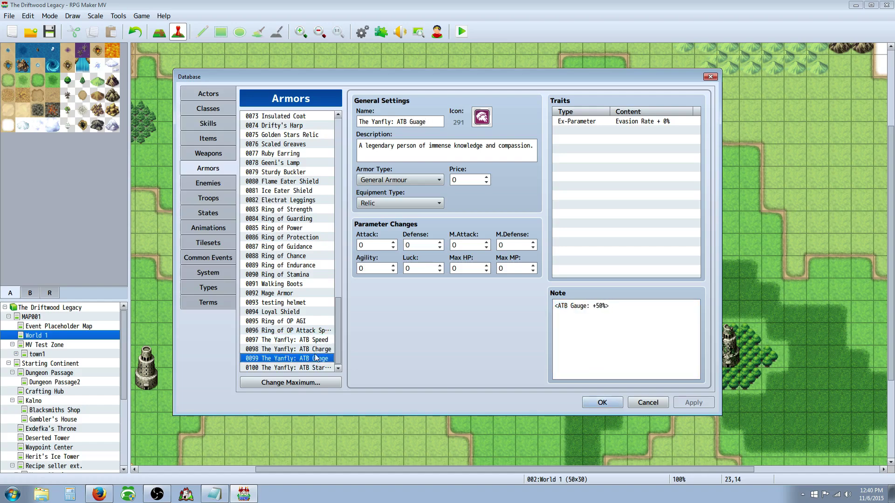
{"action": "left_click", "coordinate": [317, 350]}
{"action": "left_click", "coordinate": [320, 340]}
{"action": "left_click", "coordinate": [317, 351]}
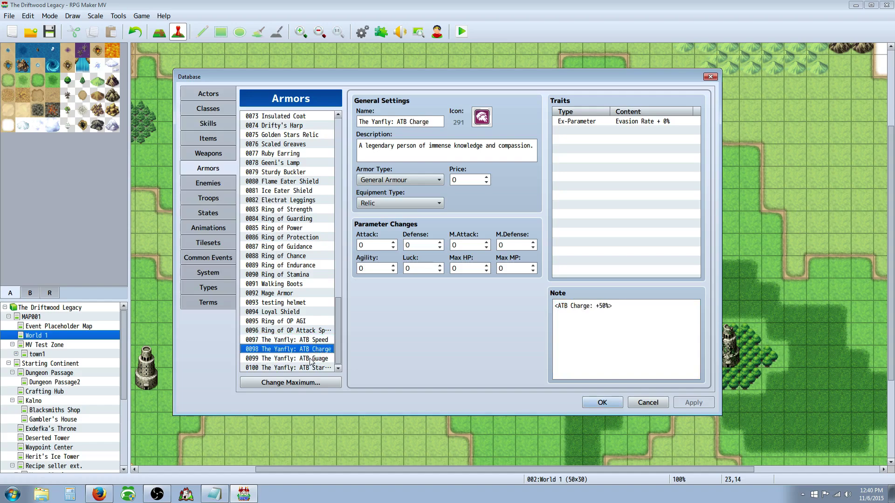
{"action": "left_click", "coordinate": [312, 362]}
{"action": "left_click", "coordinate": [312, 341]}
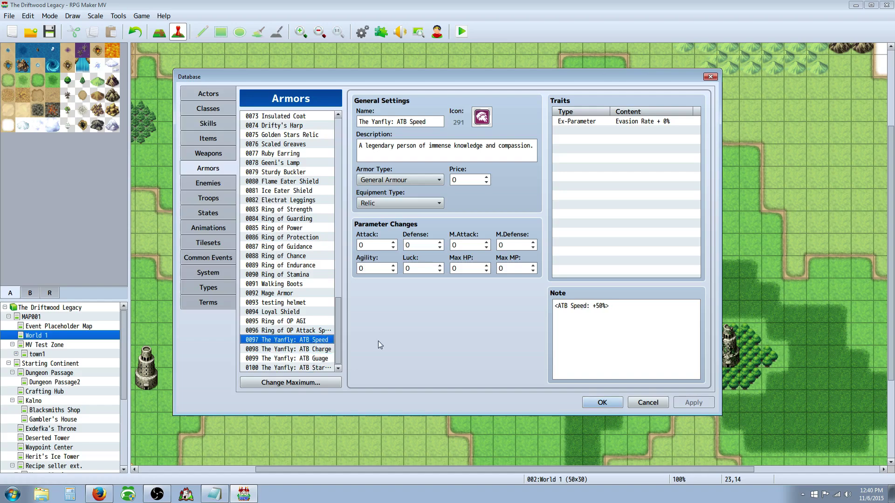
{"action": "left_click_drag", "start_coordinate": [554, 306], "coordinate": [595, 313]}
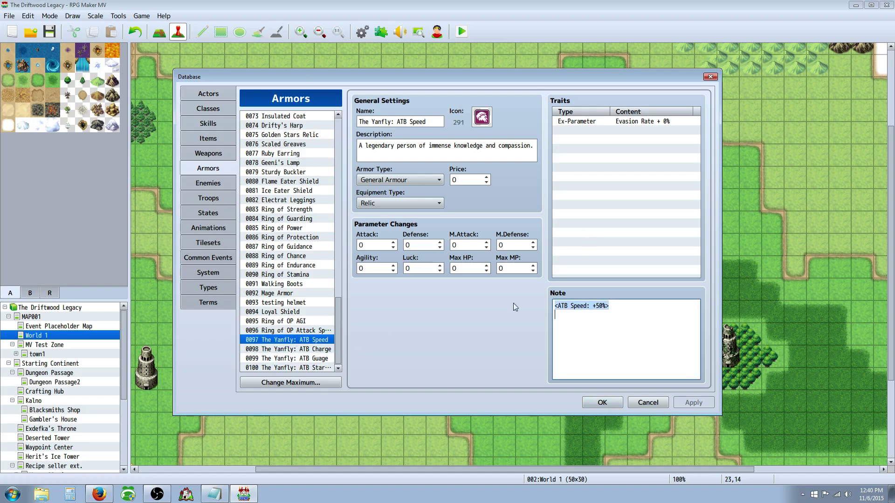
Step: Highlight Yanfly Cherry's <ATB Gauge: +50%> note in Items, then close the Database with OK
{"action": "left_click", "coordinate": [215, 140]}
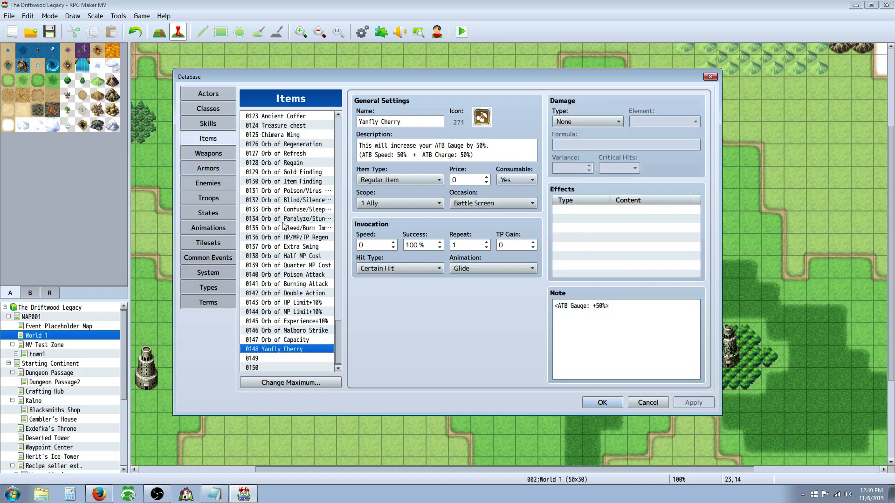
{"action": "left_click_drag", "start_coordinate": [582, 315], "coordinate": [543, 311]}
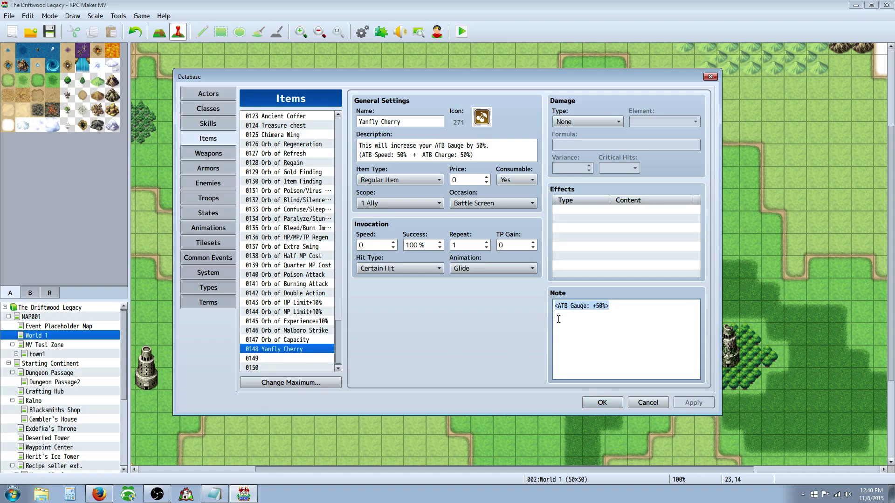
{"action": "left_click_drag", "start_coordinate": [589, 307], "coordinate": [572, 309]}
{"action": "left_click", "coordinate": [602, 402]}
Step: Close the database, save the project, start a playtest and open the nearby chest
{"action": "left_click", "coordinate": [602, 402]}
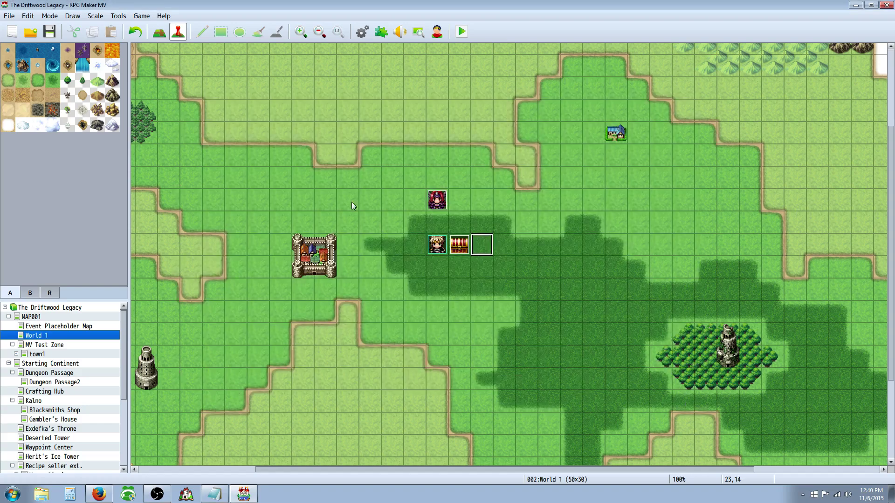
{"action": "key", "text": "ctrl+s"}
{"action": "left_click", "coordinate": [458, 34]}
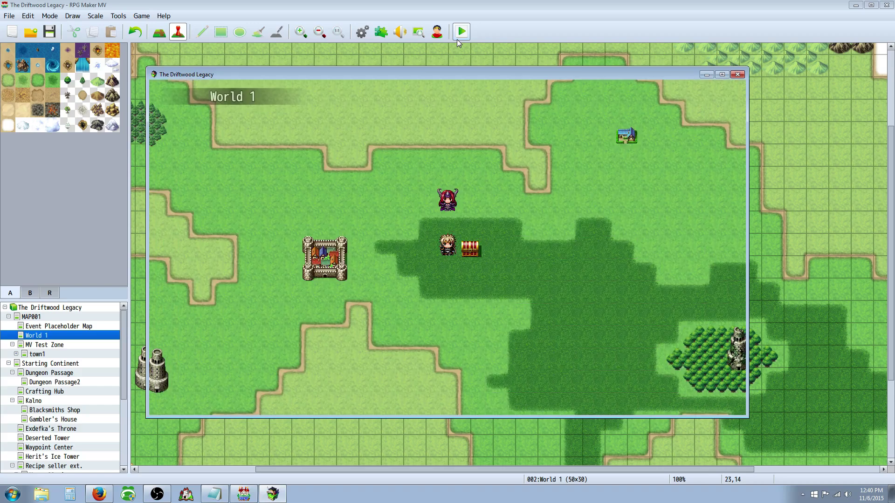
{"action": "key", "text": "Right"}
{"action": "key", "text": "Return"}
Step: Dismiss the found-item message and open Drifty's equipment screen
{"action": "key", "text": "Return"}
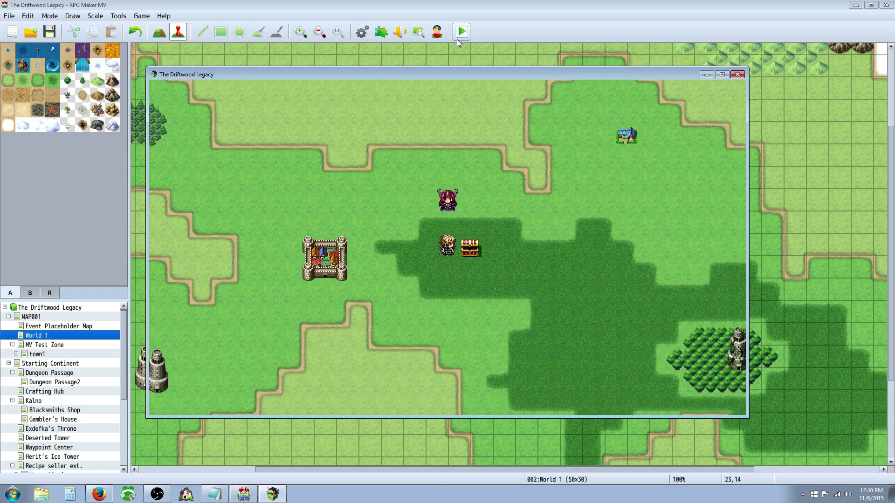
{"action": "key", "text": "Escape"}
{"action": "key", "text": "Down"}
{"action": "key", "text": "Down"}
{"action": "key", "text": "Return"}
{"action": "key", "text": "Return"}
{"action": "key", "text": "Up"}
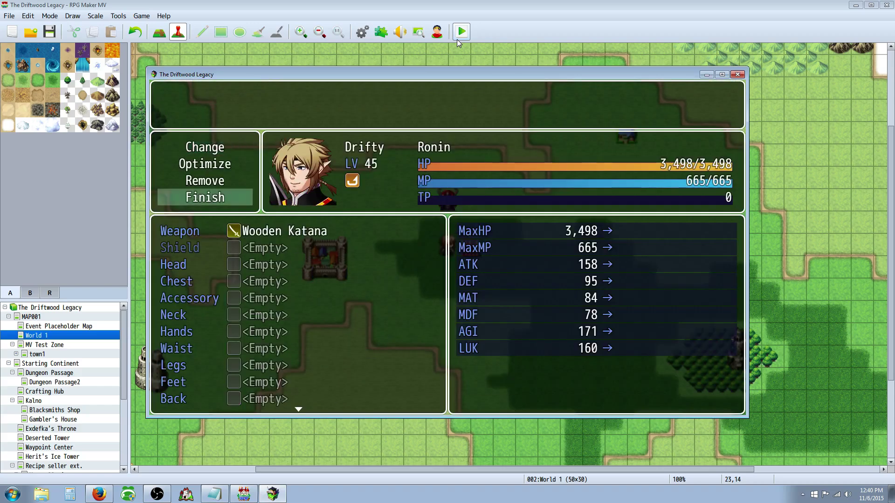
{"action": "key", "text": "Down"}
Step: Equip the ATB Speed relic in Drifty's Relic slot
{"action": "key", "text": "Return"}
{"action": "key", "text": "Up"}
{"action": "key", "text": "Up"}
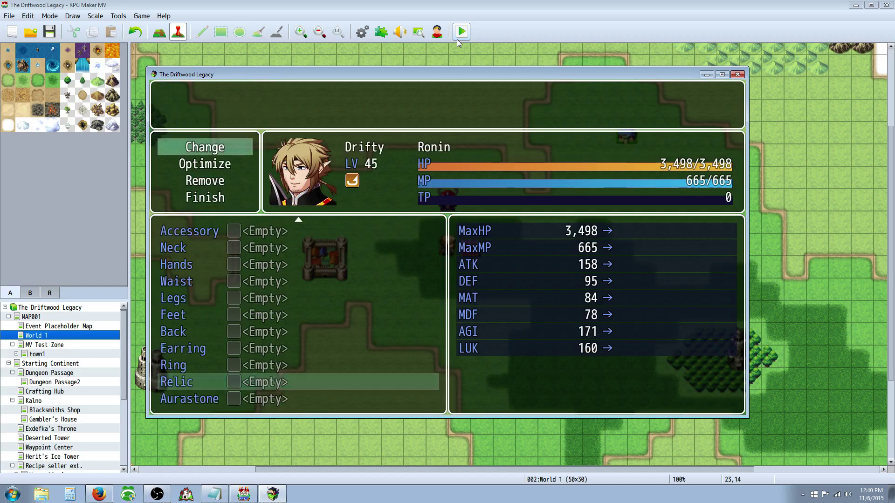
{"action": "key", "text": "Return"}
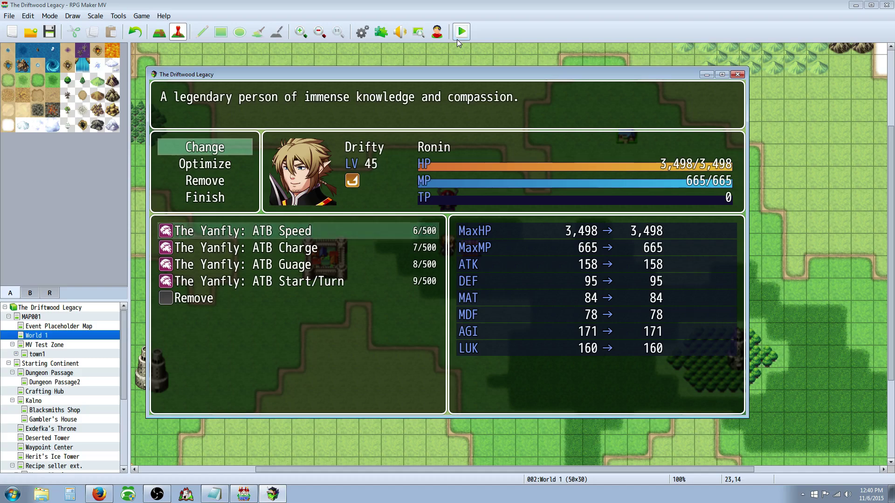
{"action": "key", "text": "Return"}
{"action": "key", "text": "Escape"}
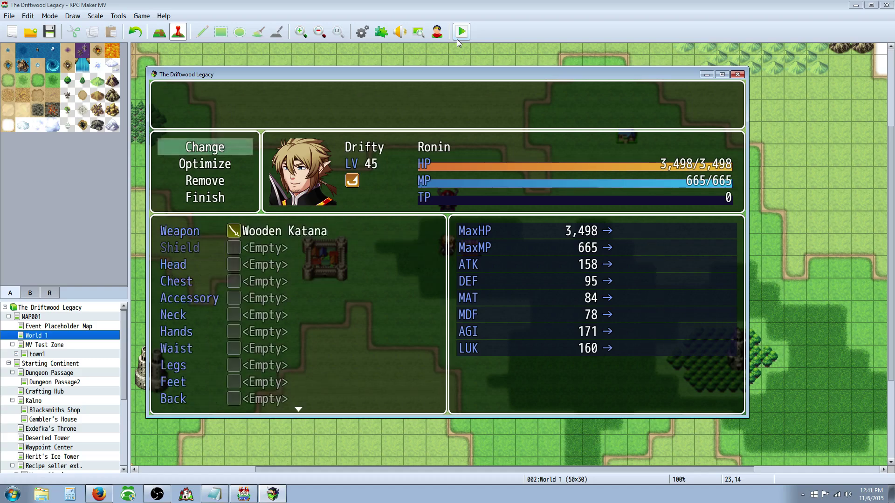
{"action": "key", "text": "w"}
Step: Equip the ATB Charge relic in Mia's Relic slot
{"action": "key", "text": "Return"}
{"action": "key", "text": "Up"}
{"action": "key", "text": "Up"}
{"action": "key", "text": "Return"}
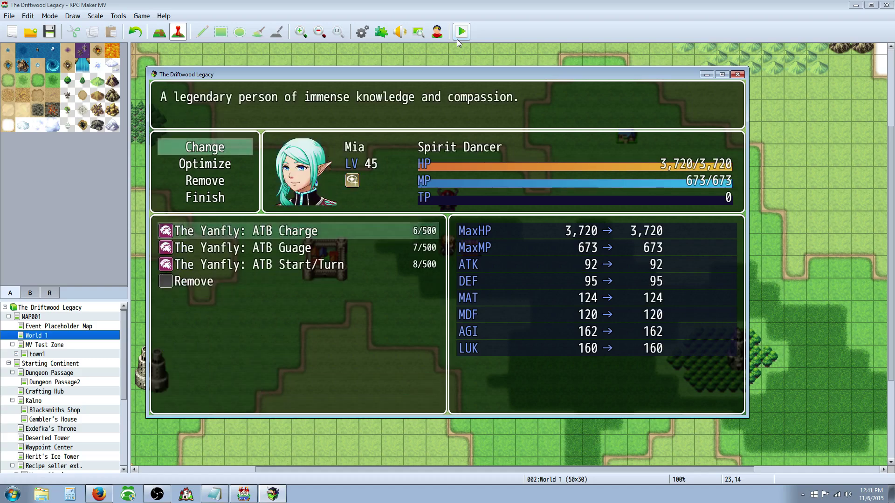
{"action": "key", "text": "Return"}
{"action": "key", "text": "Escape"}
{"action": "key", "text": "w"}
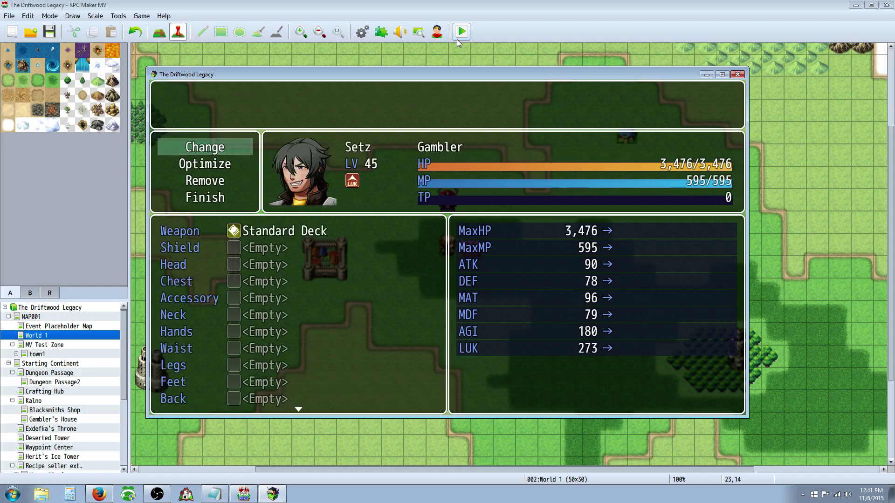
Step: Put the ATB Guage relic in Setz's empty Relic slot
{"action": "key", "text": "Return"}
{"action": "key", "text": "Up"}
{"action": "key", "text": "Up"}
{"action": "key", "text": "Return"}
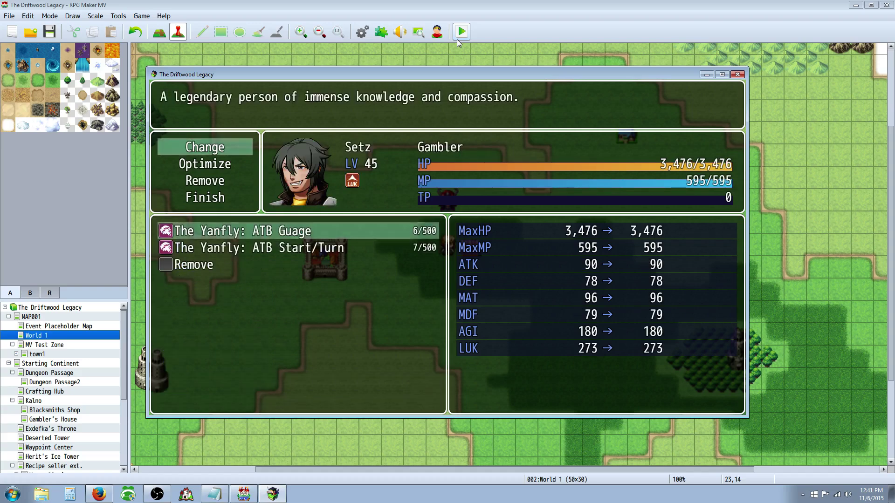
{"action": "key", "text": "Return"}
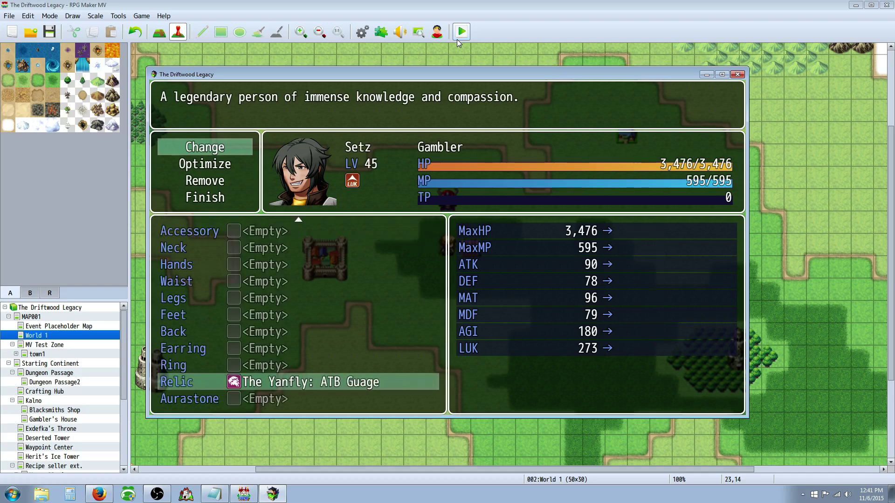
{"action": "key", "text": "Escape"}
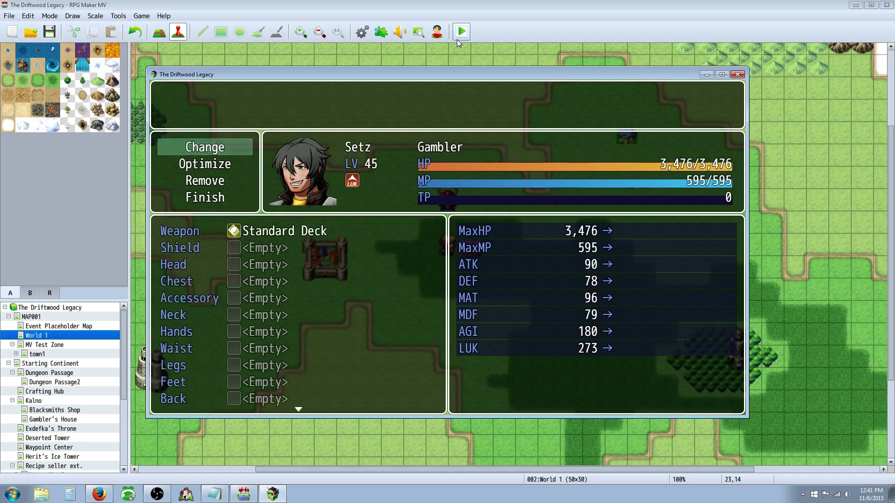
Step: Equip the ATB Start/Turn relic in Cerena's Relic slot
{"action": "key", "text": "w"}
{"action": "key", "text": "Return"}
{"action": "key", "text": "Up"}
{"action": "key", "text": "Up"}
{"action": "key", "text": "Return"}
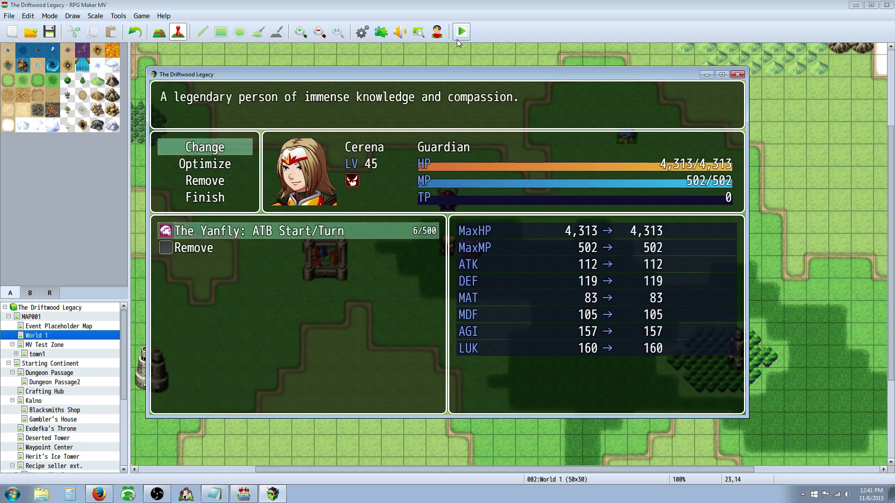
{"action": "key", "text": "Return"}
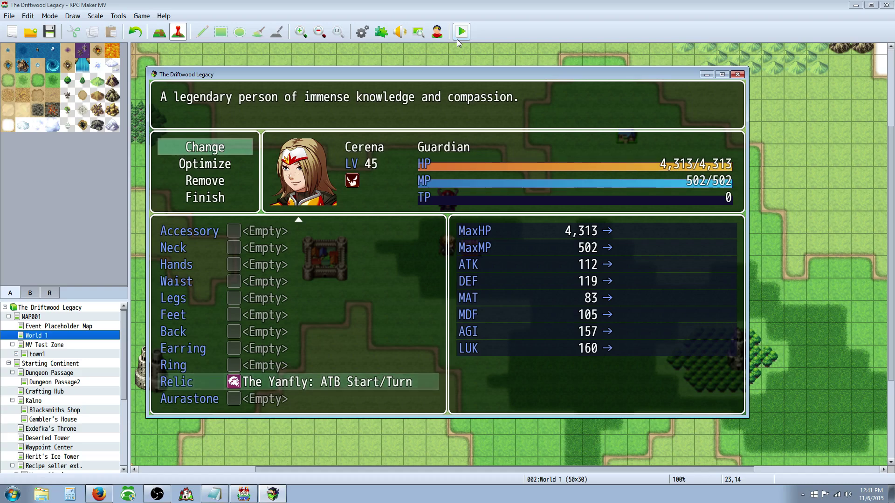
Step: Leave the equip screen and close the game menu back to the map
{"action": "key", "text": "Escape"}
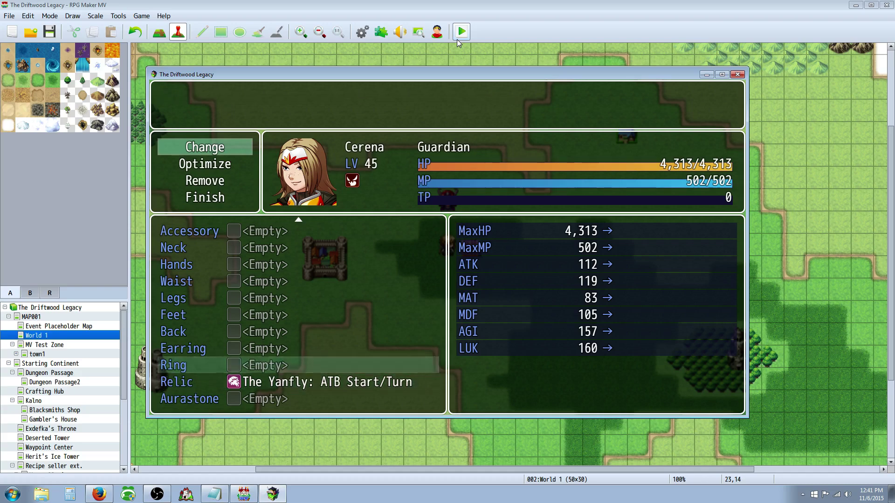
{"action": "key", "text": "Escape"}
{"action": "key", "text": "Up"}
{"action": "key", "text": "Up"}
{"action": "key", "text": "Up"}
{"action": "key", "text": "Return"}
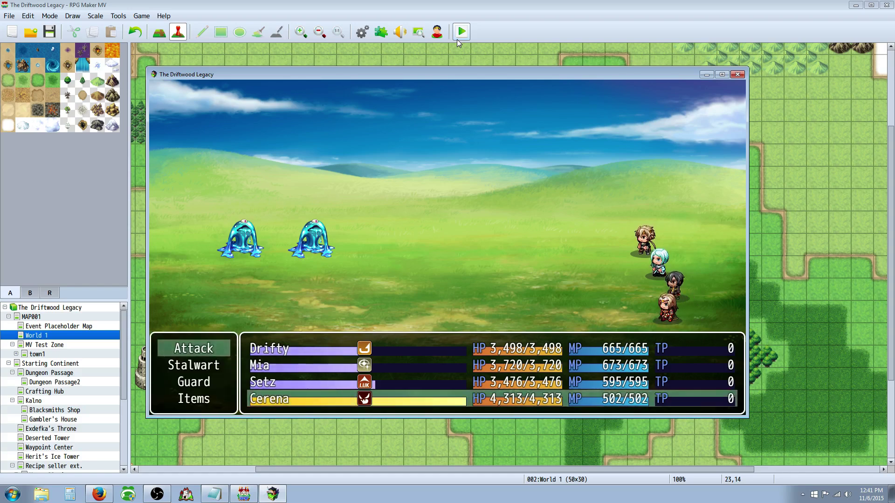
Step: Have Cerena and Setz attack Slime B as their ATB gauges fill, then close the playtest
{"action": "key", "text": "Return"}
{"action": "key", "text": "Return"}
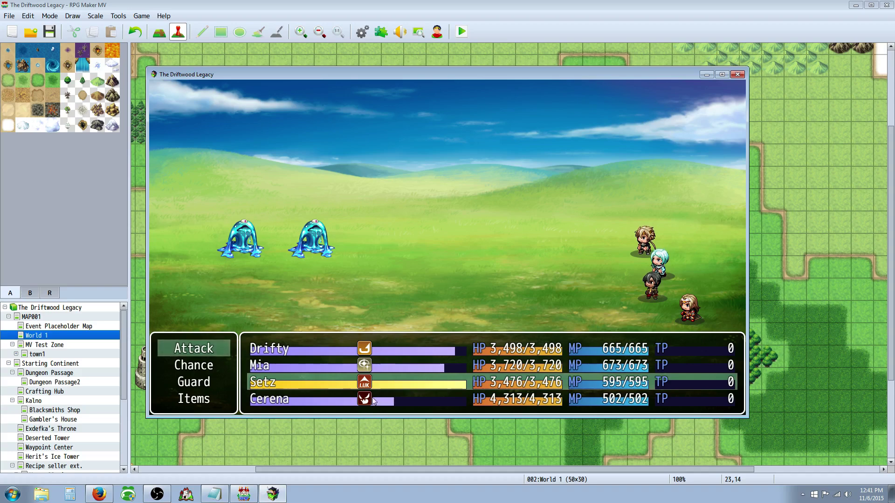
{"action": "key", "text": "Return"}
{"action": "key", "text": "Return"}
{"action": "key", "text": "Return"}
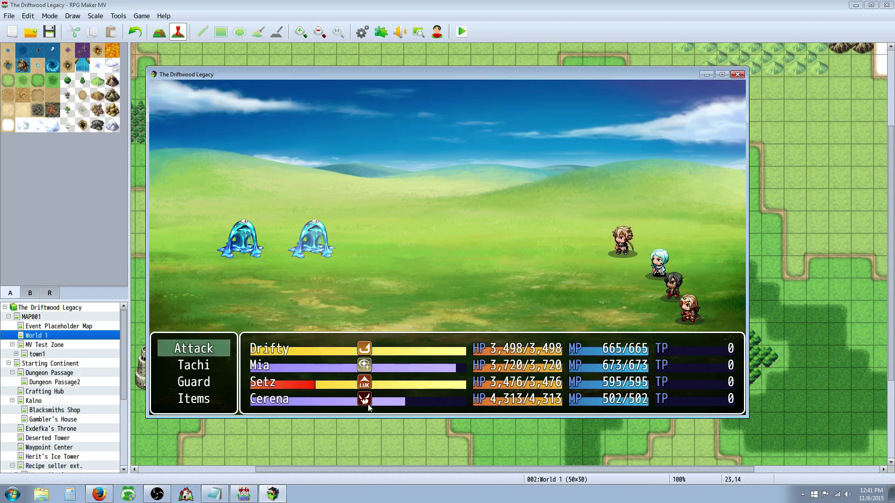
{"action": "key", "text": "Return"}
{"action": "key", "text": "Return"}
{"action": "key", "text": "Return"}
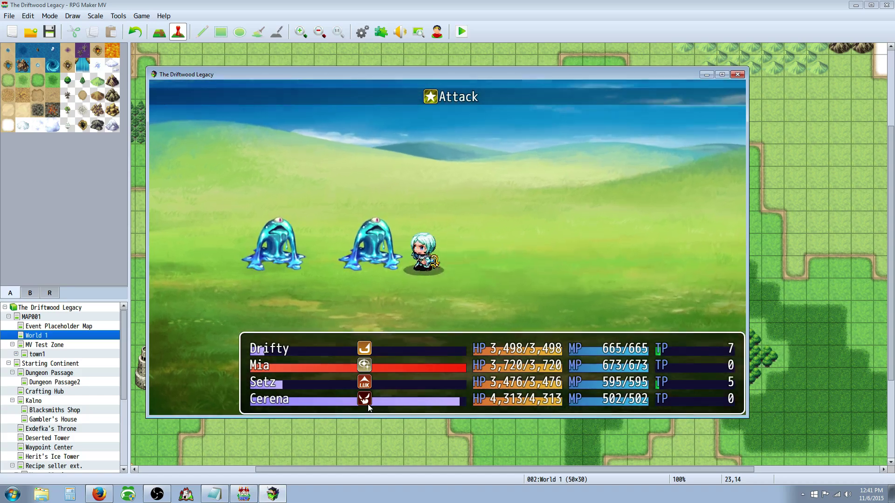
{"action": "key", "text": "Return"}
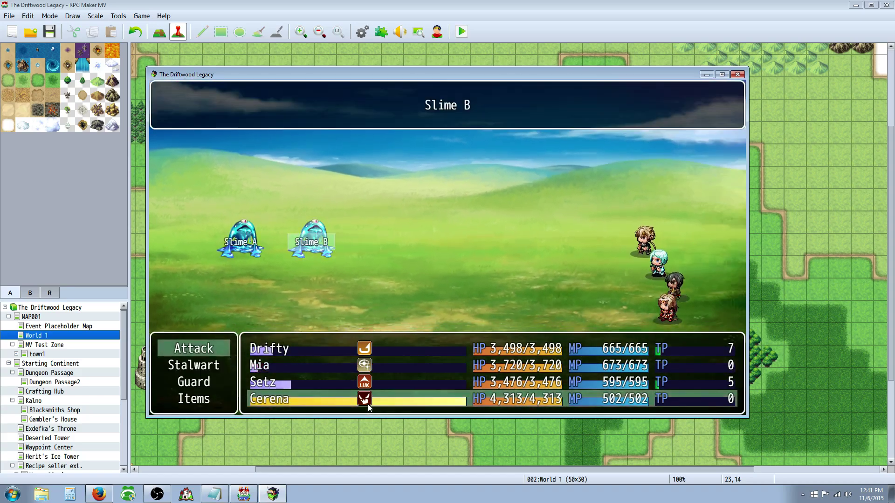
{"action": "key", "text": "Return"}
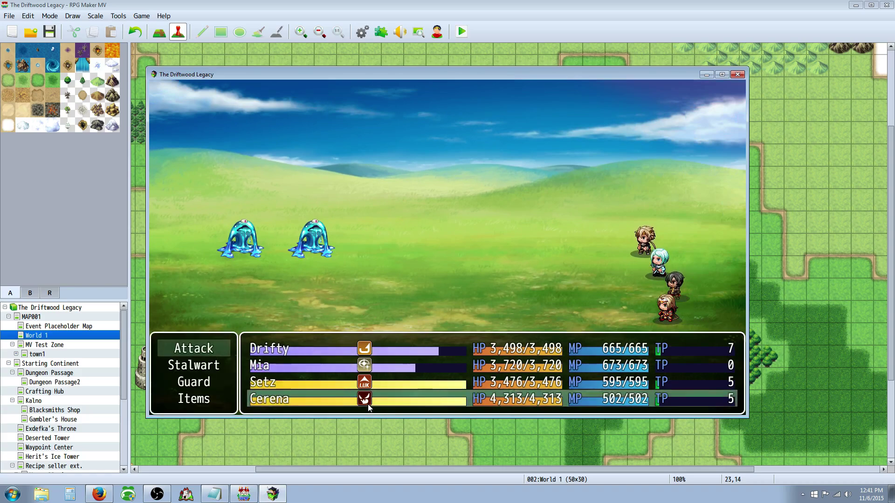
{"action": "key", "text": "Return"}
{"action": "key", "text": "Return"}
{"action": "key", "text": "Return"}
{"action": "key", "text": "Return"}
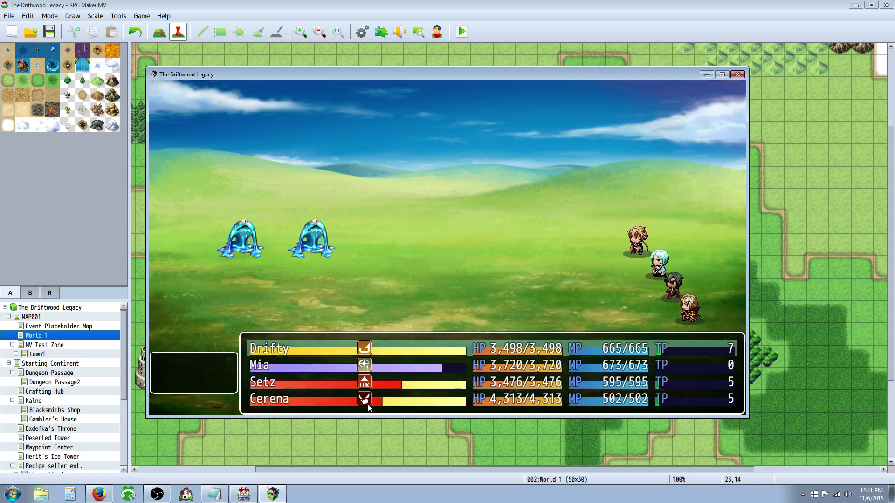
{"action": "key", "text": "Return"}
{"action": "key", "text": "Return"}
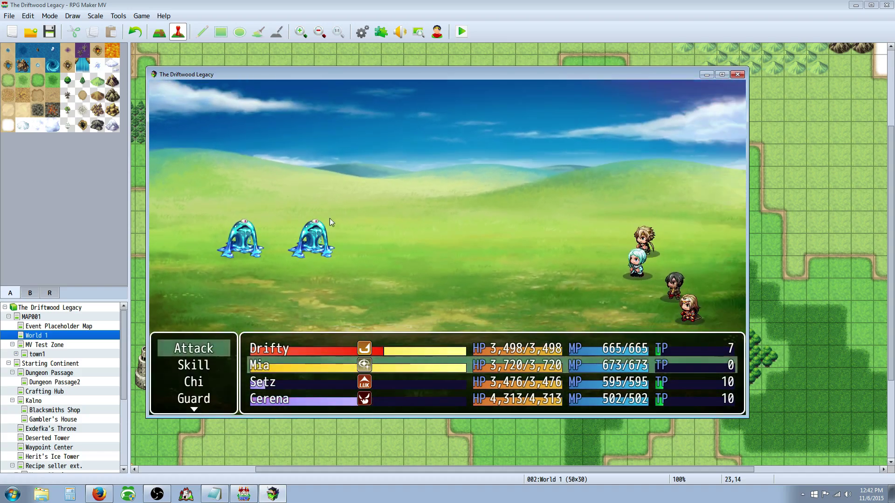
{"action": "left_click", "coordinate": [737, 74]}
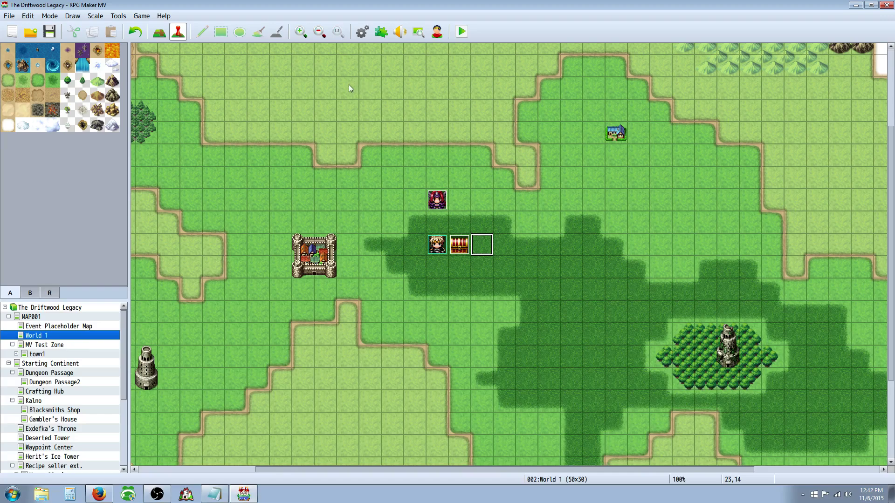
Step: Compare the Yanfly Cherry item with Emmity in the Skills list of the database
{"action": "left_click", "coordinate": [363, 34]}
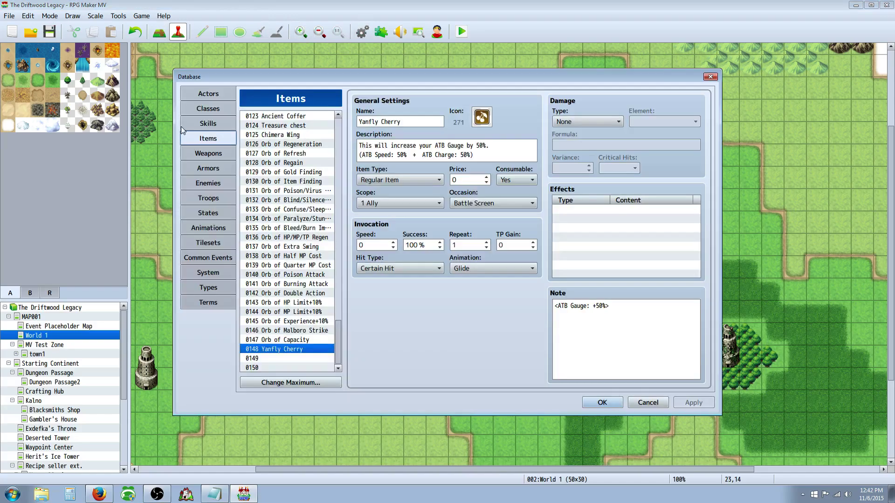
{"action": "left_click", "coordinate": [210, 123]}
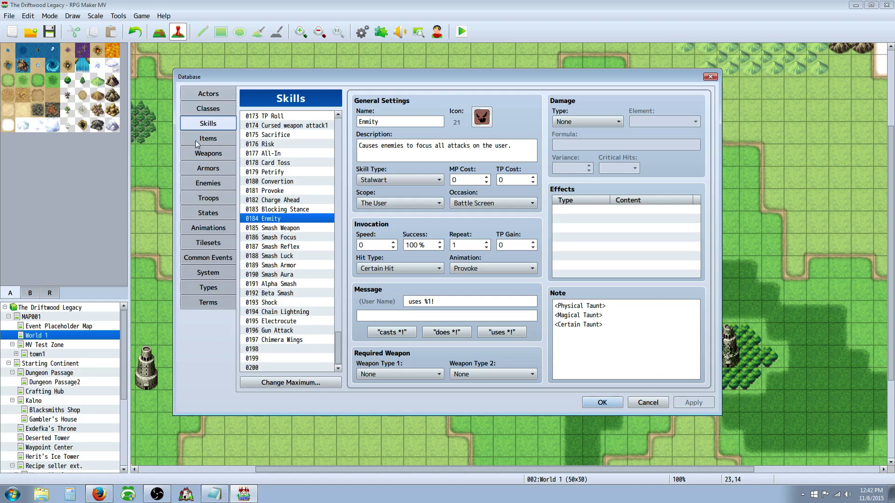
{"action": "left_click", "coordinate": [217, 138]}
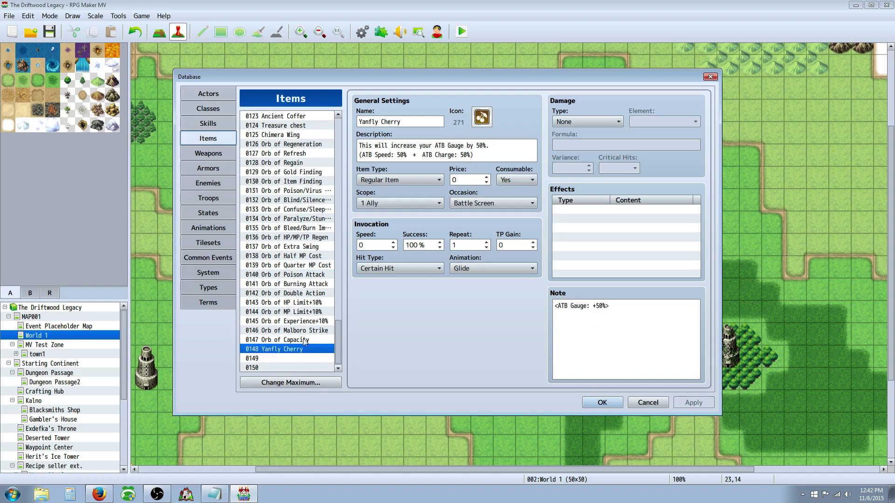
{"action": "left_click", "coordinate": [220, 125]}
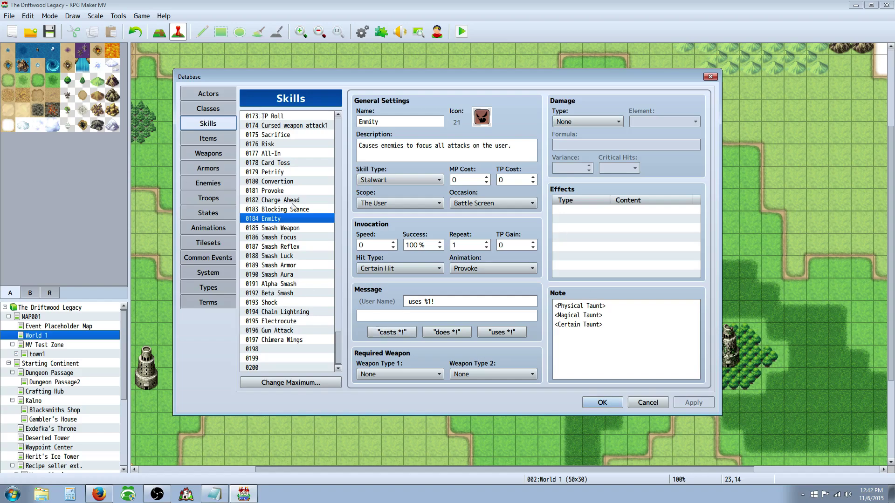
Step: Select all three of Emmity's taunt note lines, then view the AGI Gun weapon
{"action": "left_click", "coordinate": [600, 315]}
{"action": "key", "text": "ctrl+a"}
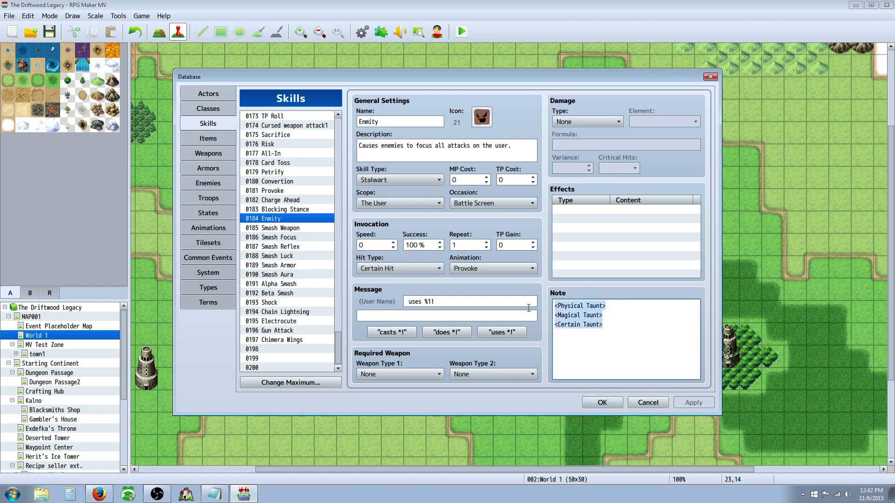
{"action": "left_click", "coordinate": [214, 139]}
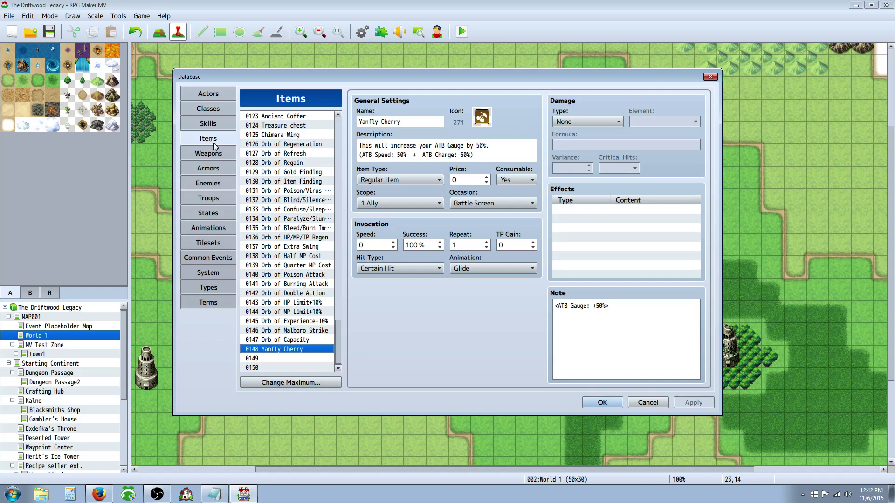
{"action": "left_click", "coordinate": [215, 152]}
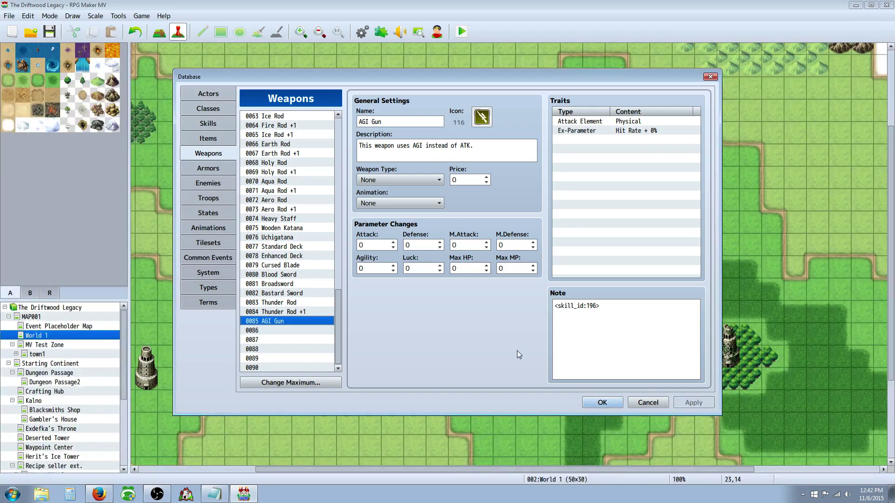
Step: Confirm the Database with OK and save the project
{"action": "left_click", "coordinate": [591, 403]}
{"action": "left_click", "coordinate": [51, 33]}
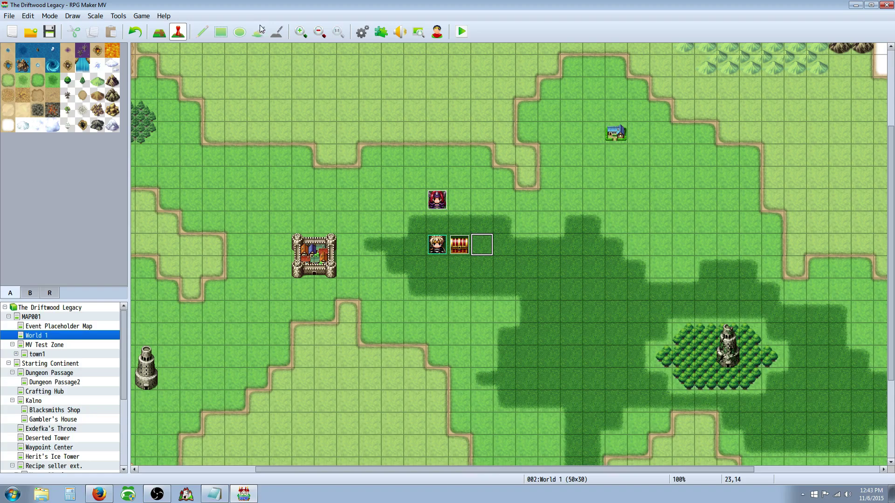
{"action": "left_click", "coordinate": [46, 32]}
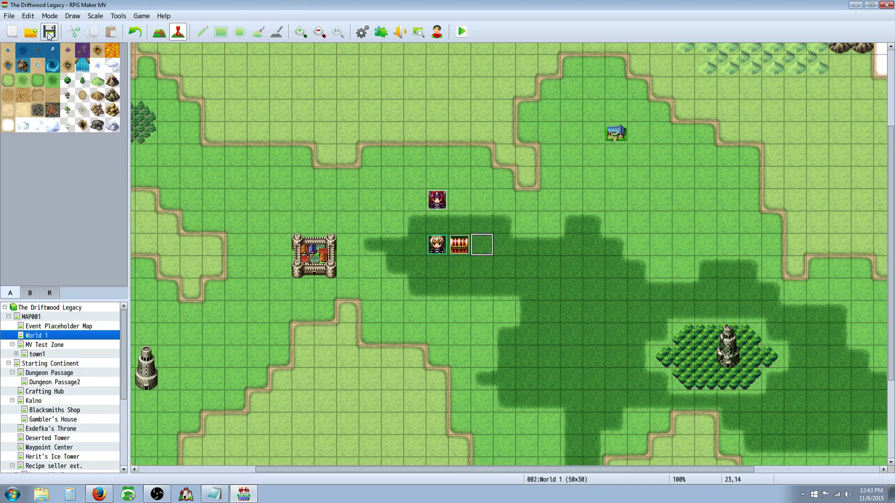